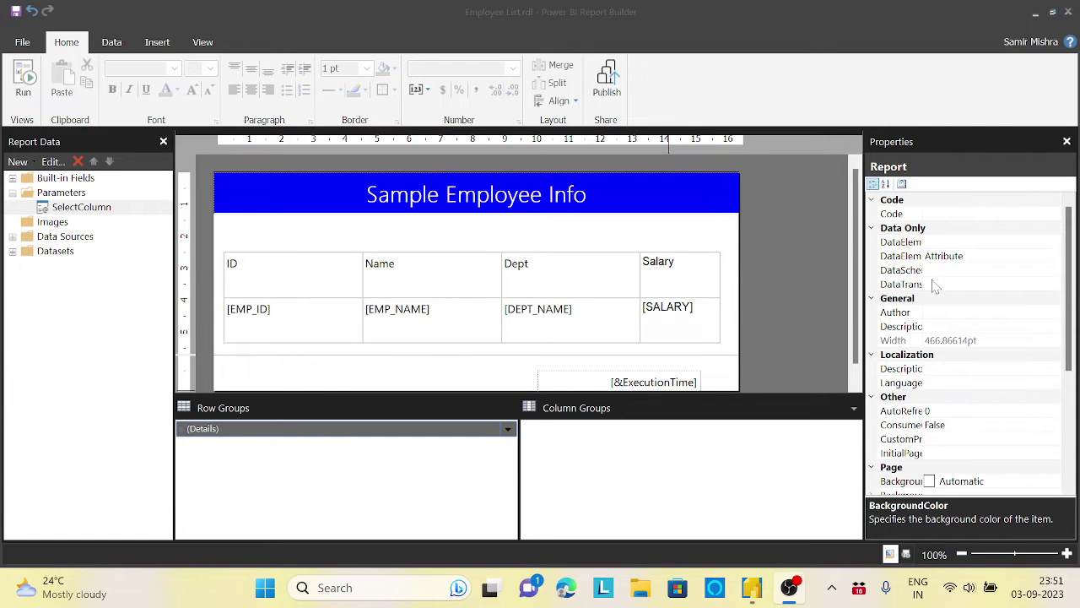
Step: Bring the Employee List report designer window to the front from the taskbar preview
mouse_move(755, 589)
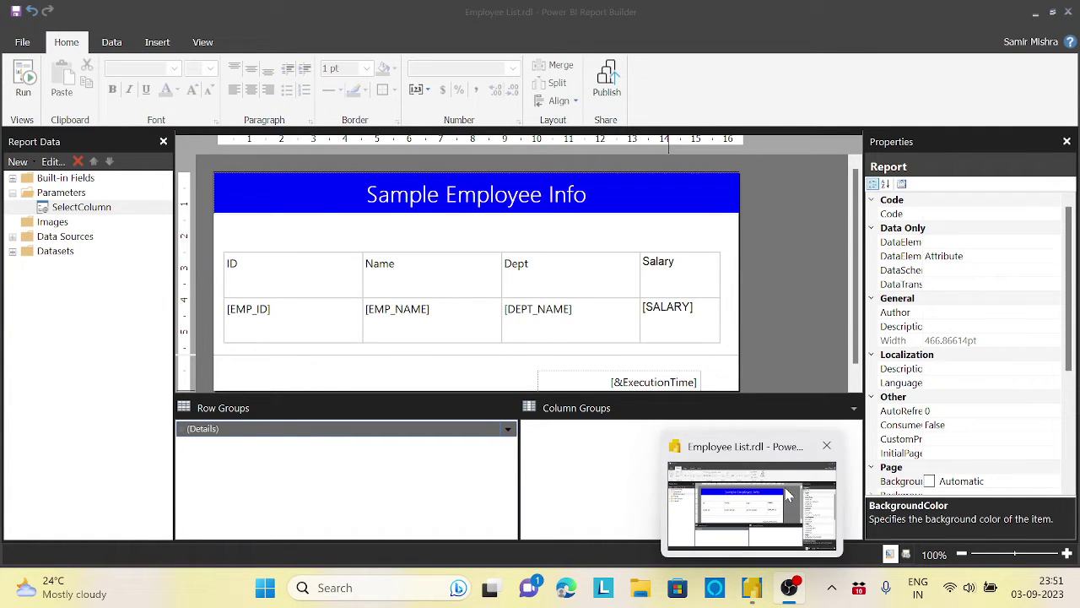
click(757, 501)
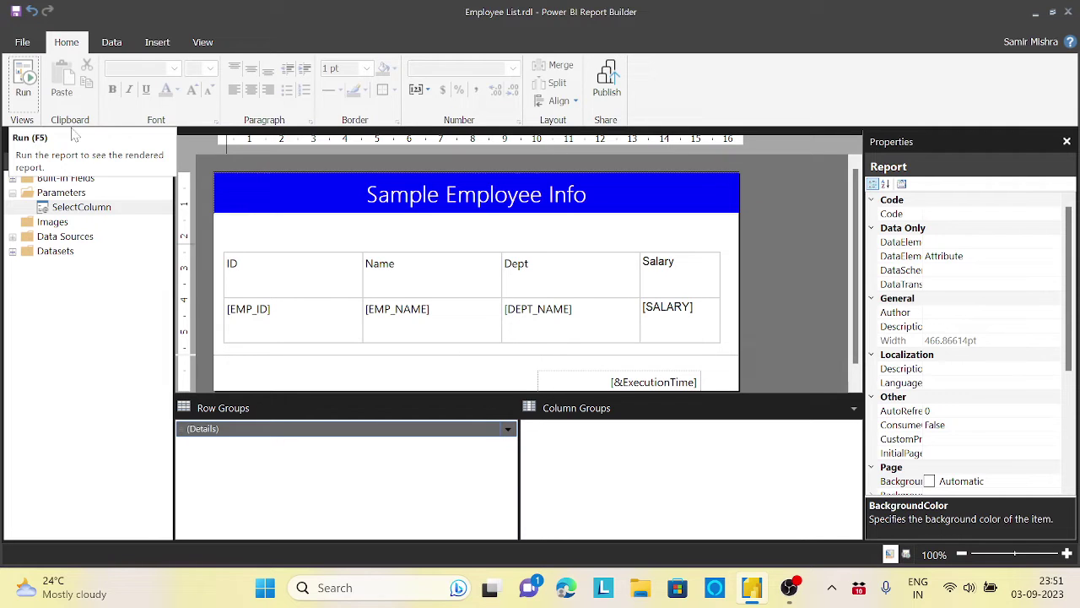
Step: Run the report and view it with only Name and Salary chosen in Choose Columns
click(25, 83)
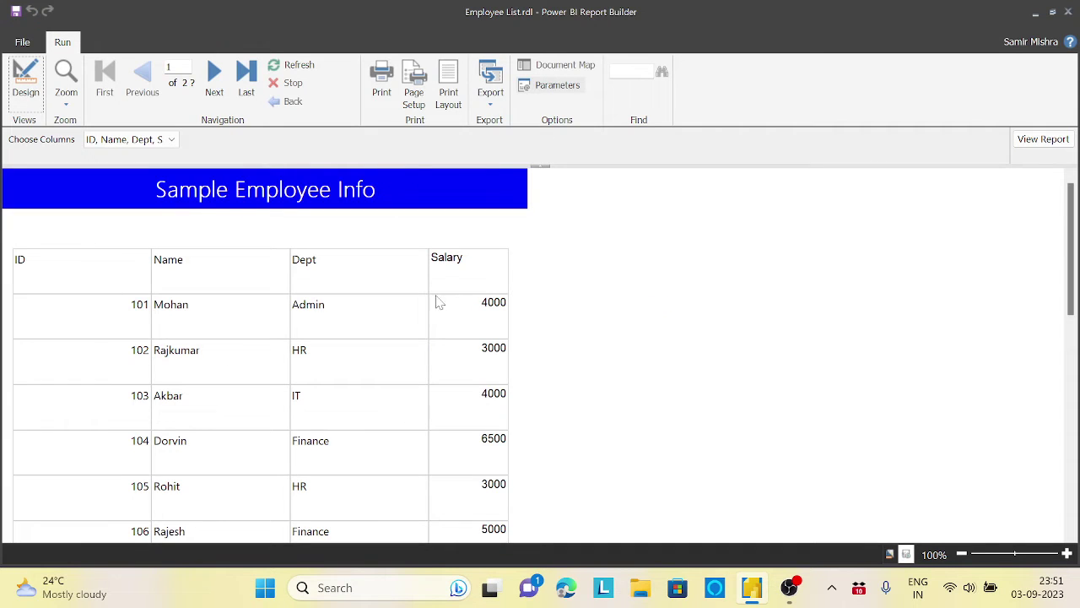
click(172, 140)
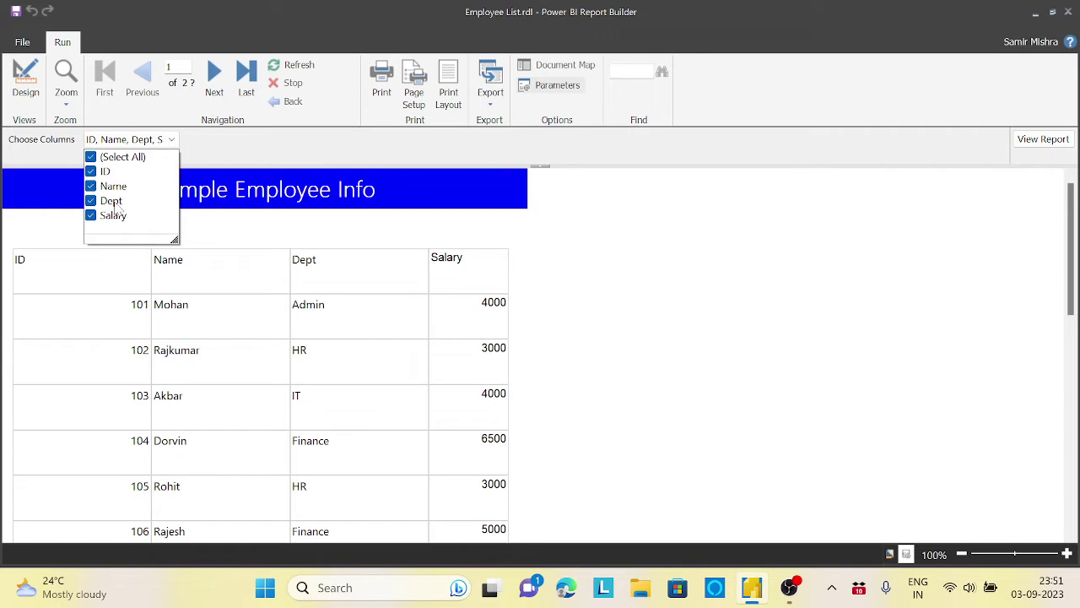
click(90, 157)
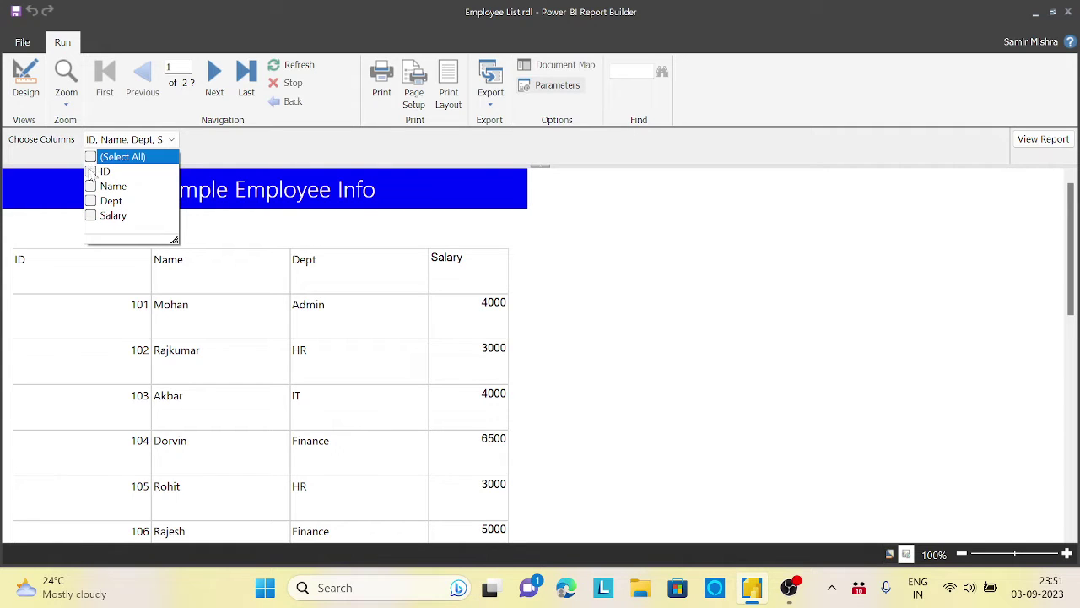
click(90, 186)
click(92, 218)
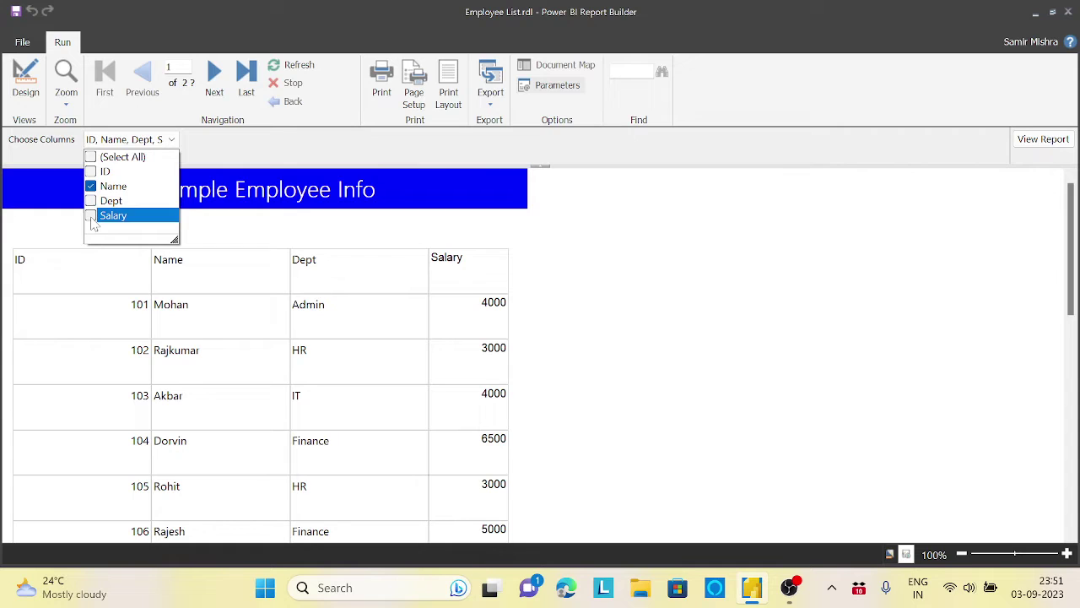
click(766, 145)
click(1042, 141)
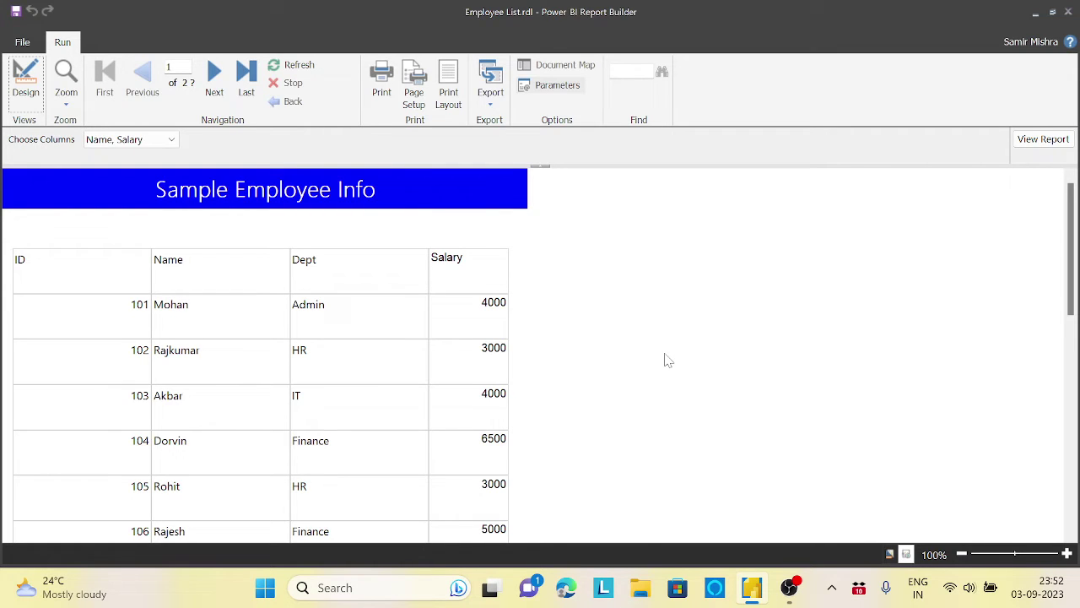
Step: Reselect all four columns in the Choose Columns list
click(171, 139)
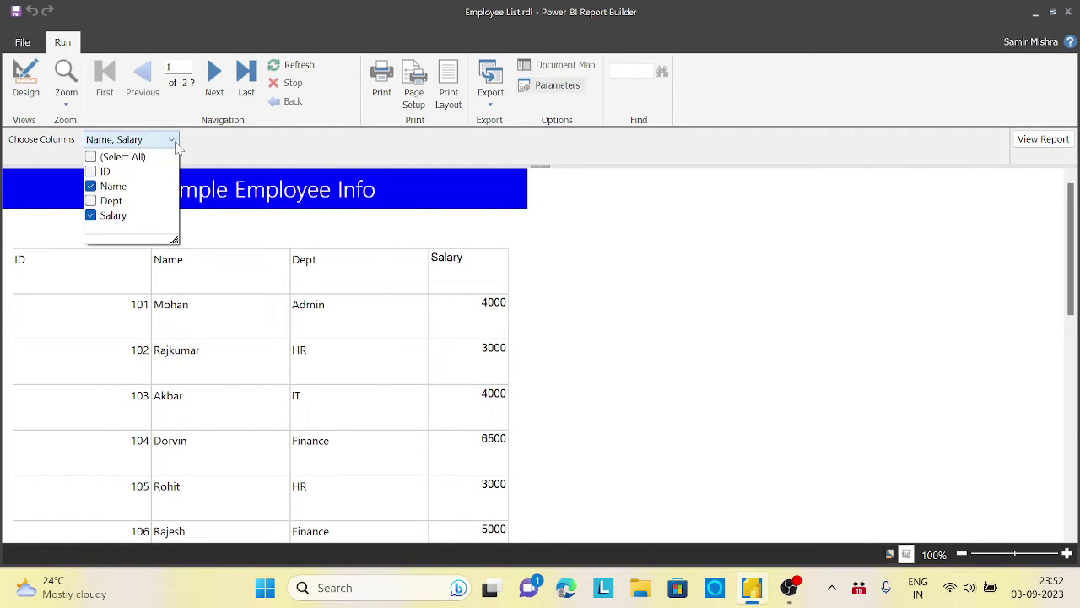
click(124, 159)
click(749, 241)
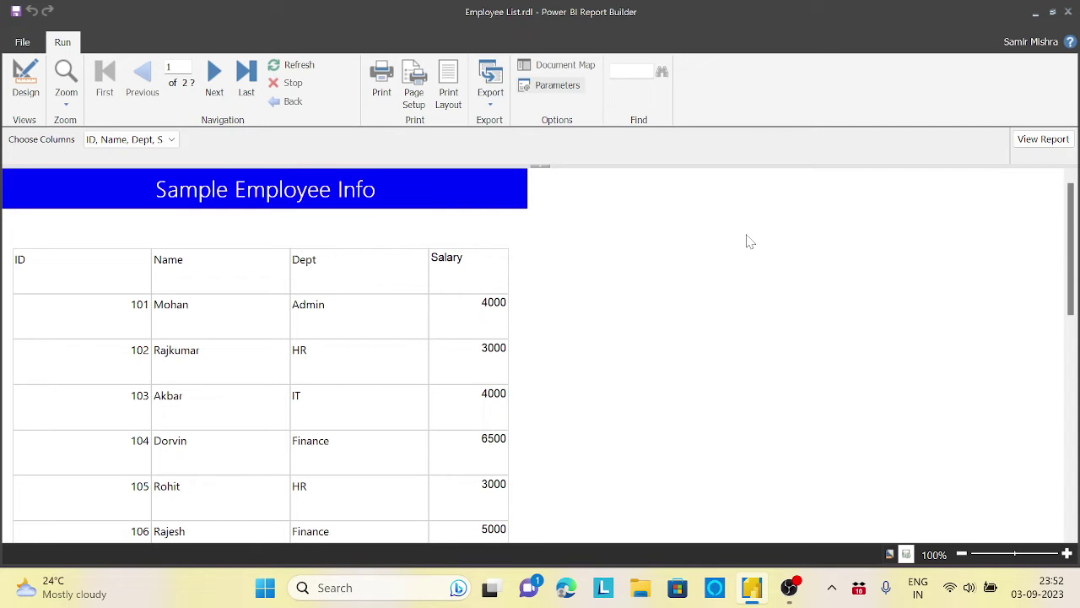
Step: Return to design view, turn on Advanced Mode, and step through the static column members, ending on ID
click(25, 80)
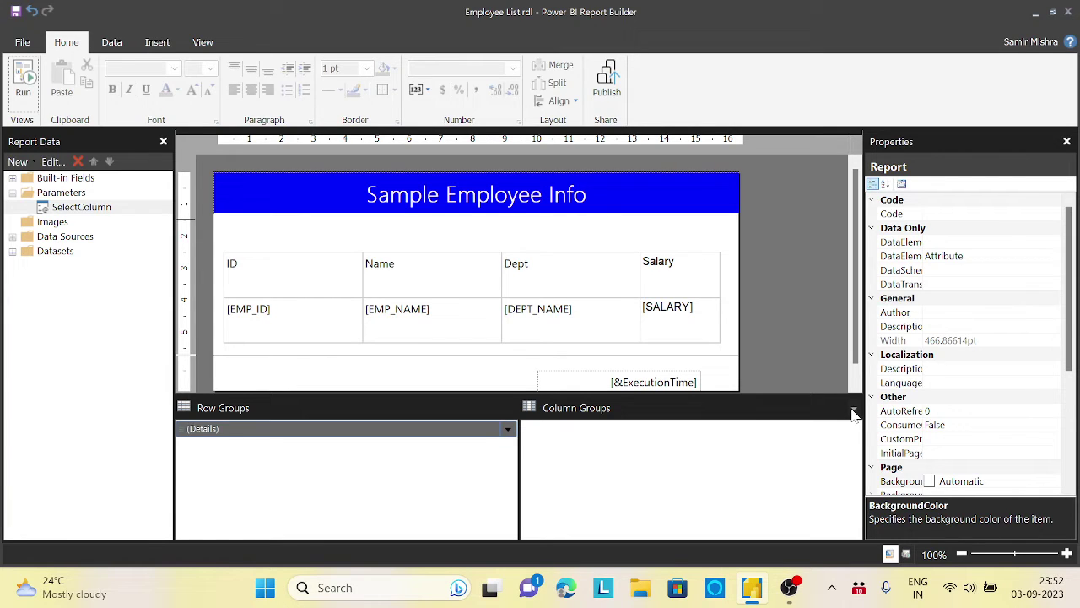
click(853, 412)
click(888, 428)
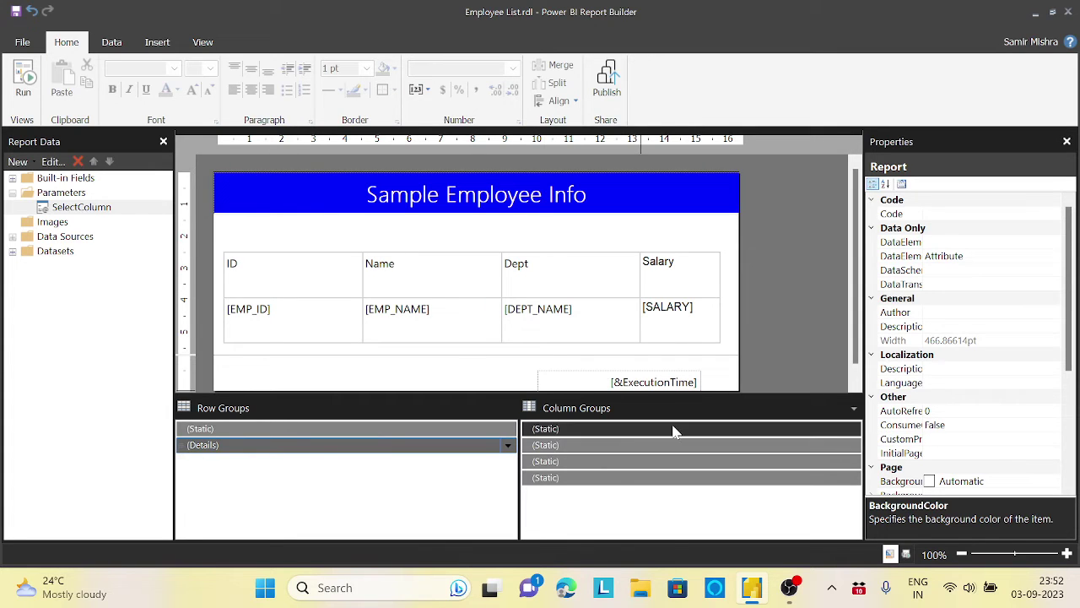
click(553, 446)
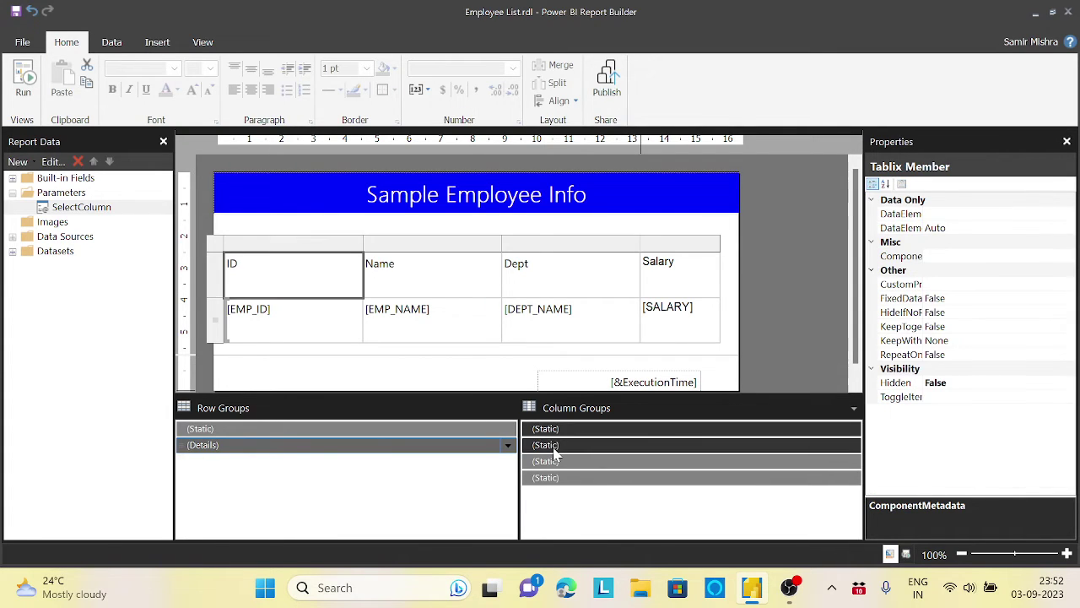
click(553, 461)
click(553, 477)
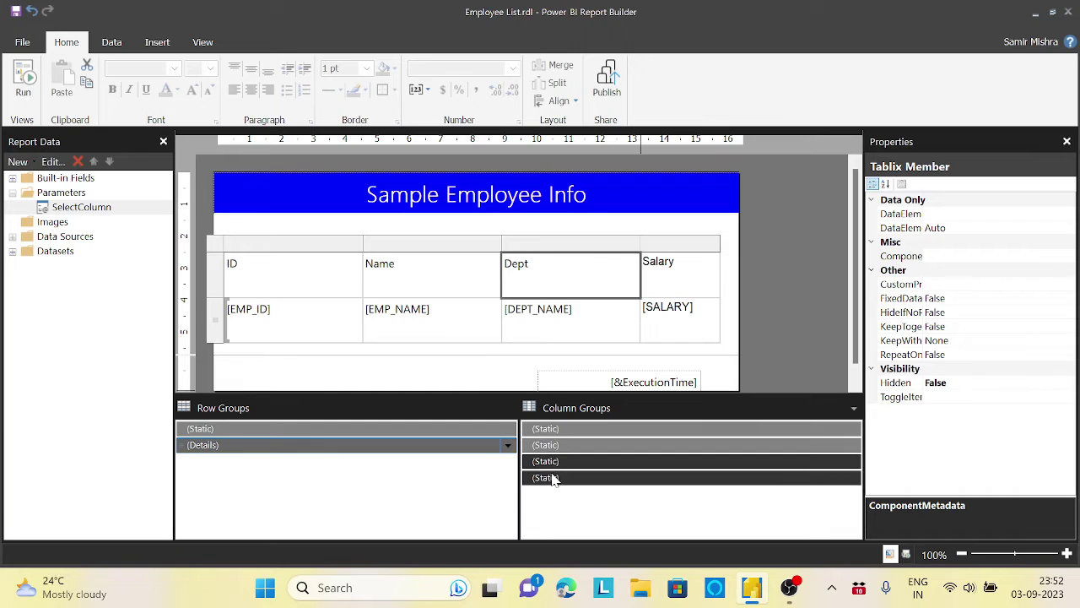
click(553, 478)
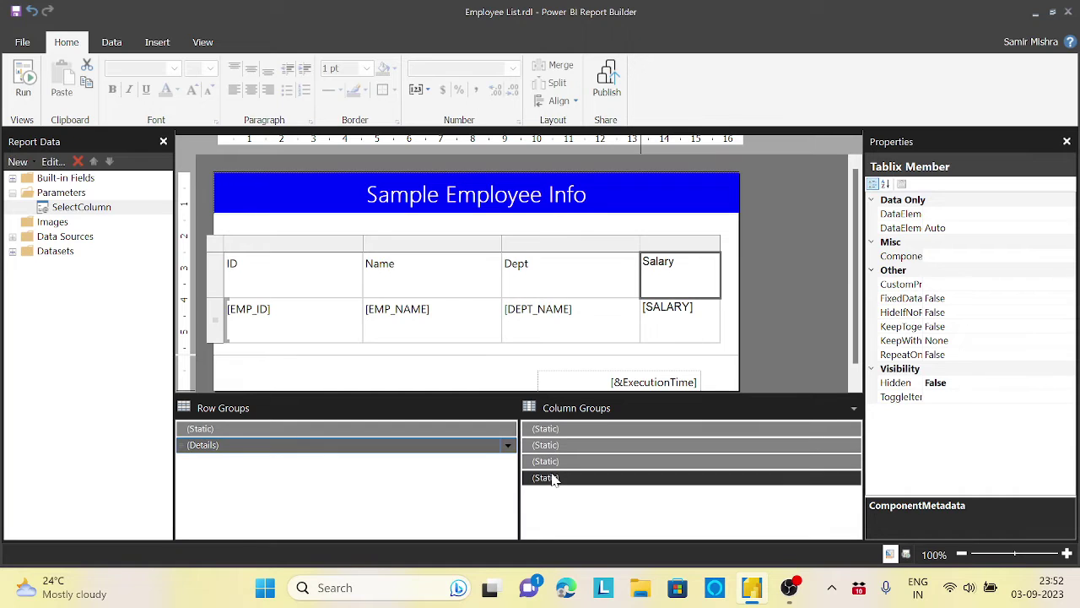
click(552, 429)
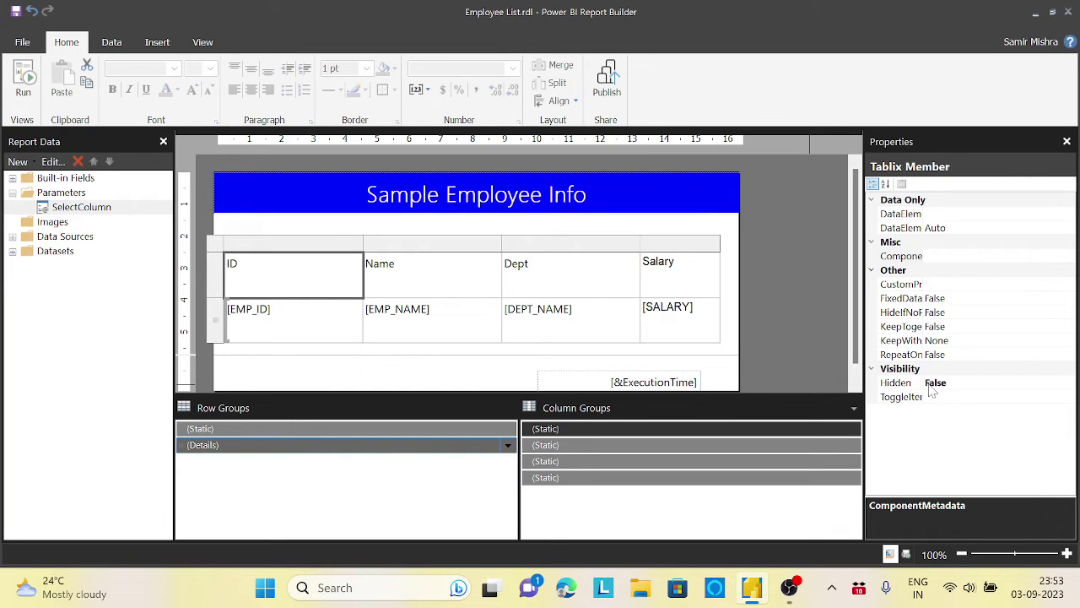
click(1065, 386)
click(1067, 382)
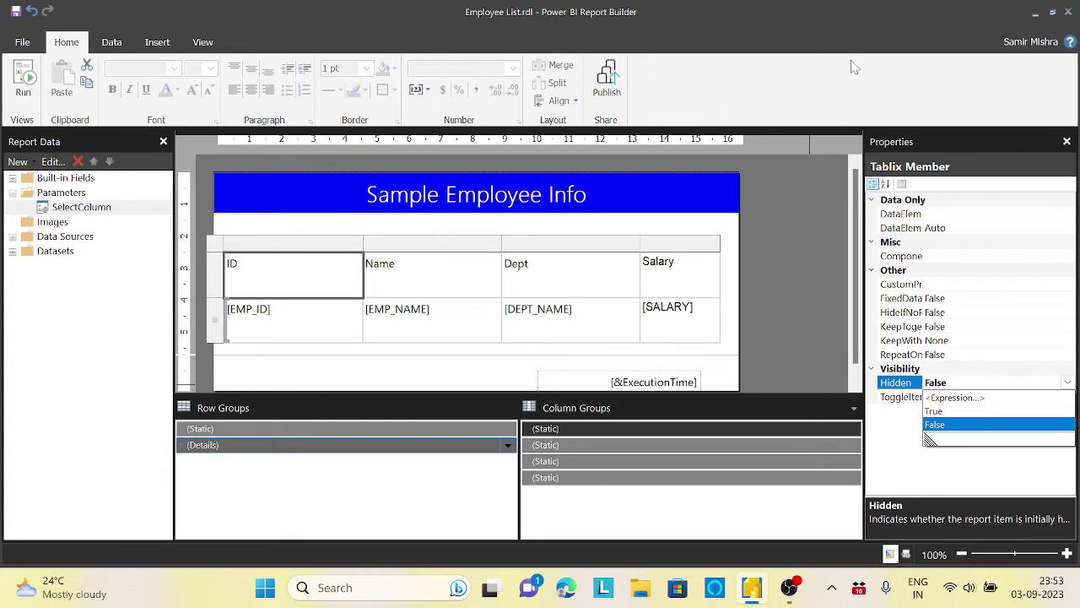
click(825, 95)
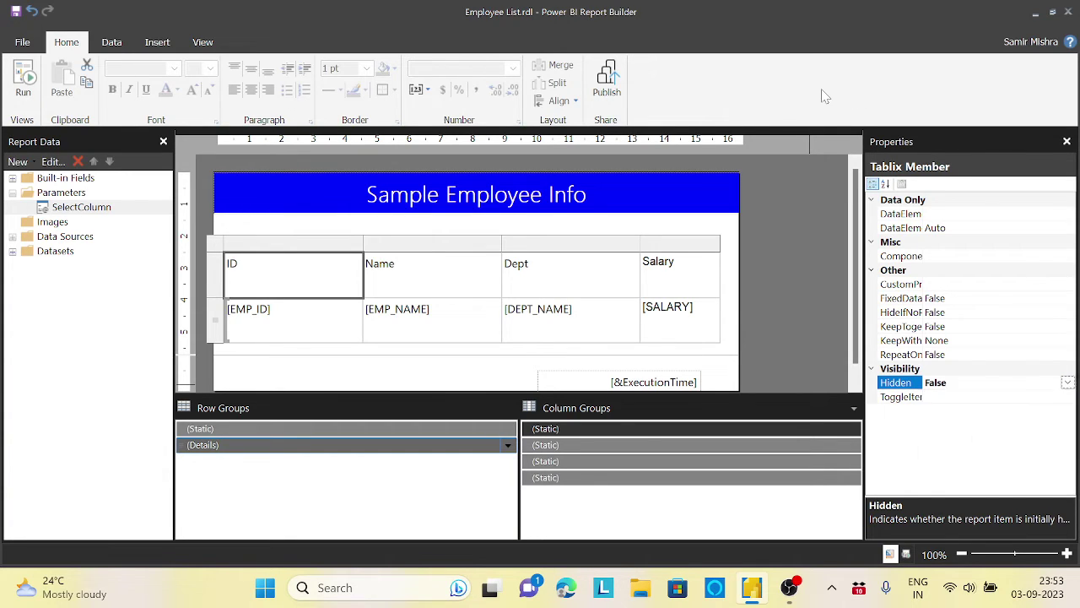
click(86, 210)
Step: Review SelectColumn's parameter properties: multi-value, available and default values ID, Name, Dept, Salary
right_click(88, 215)
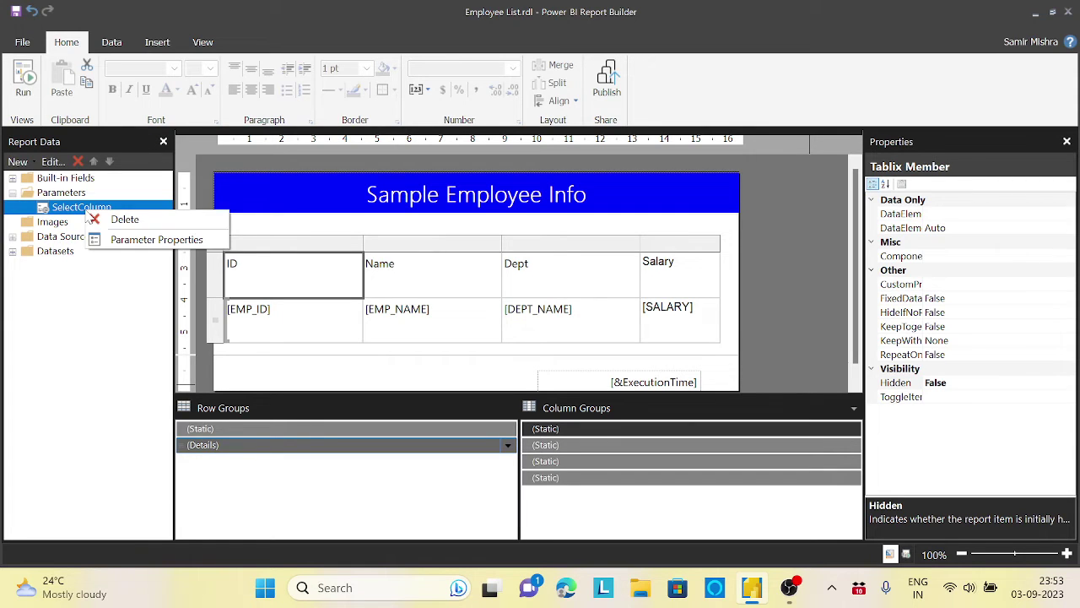
click(127, 239)
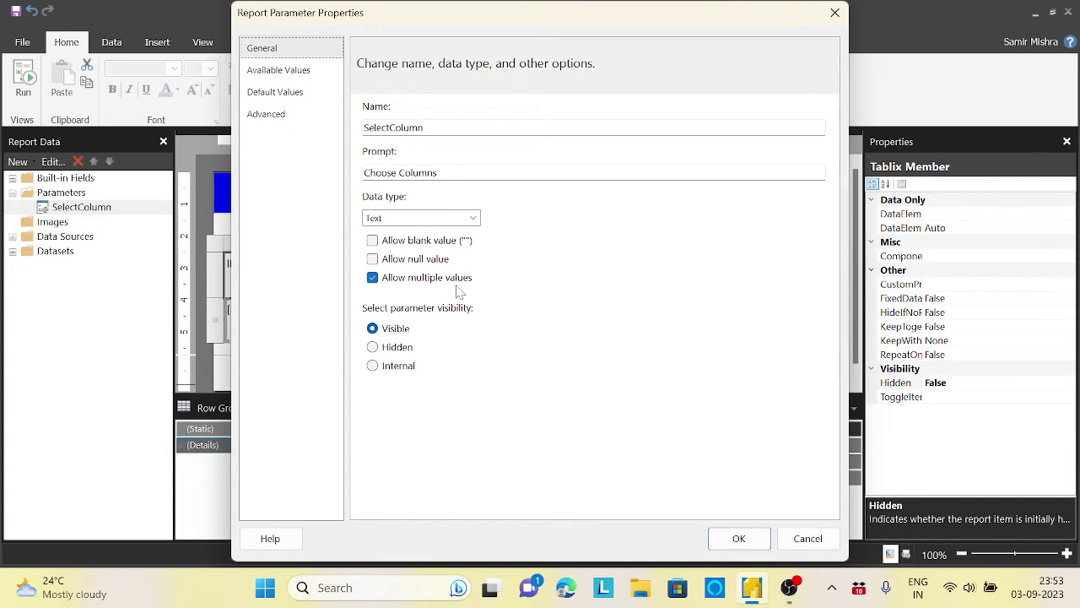
click(287, 74)
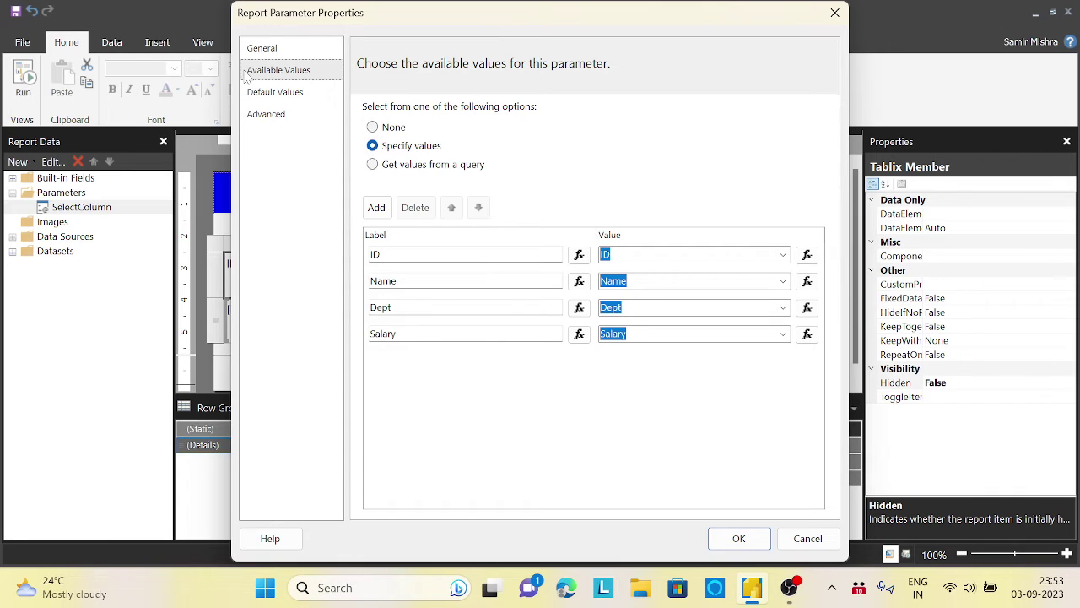
click(278, 96)
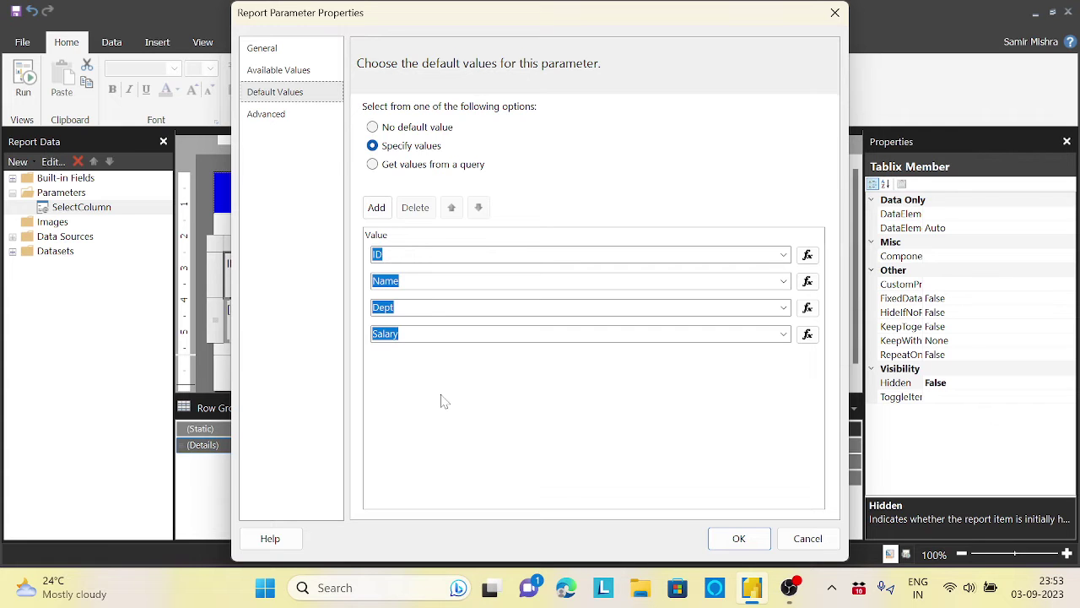
click(737, 538)
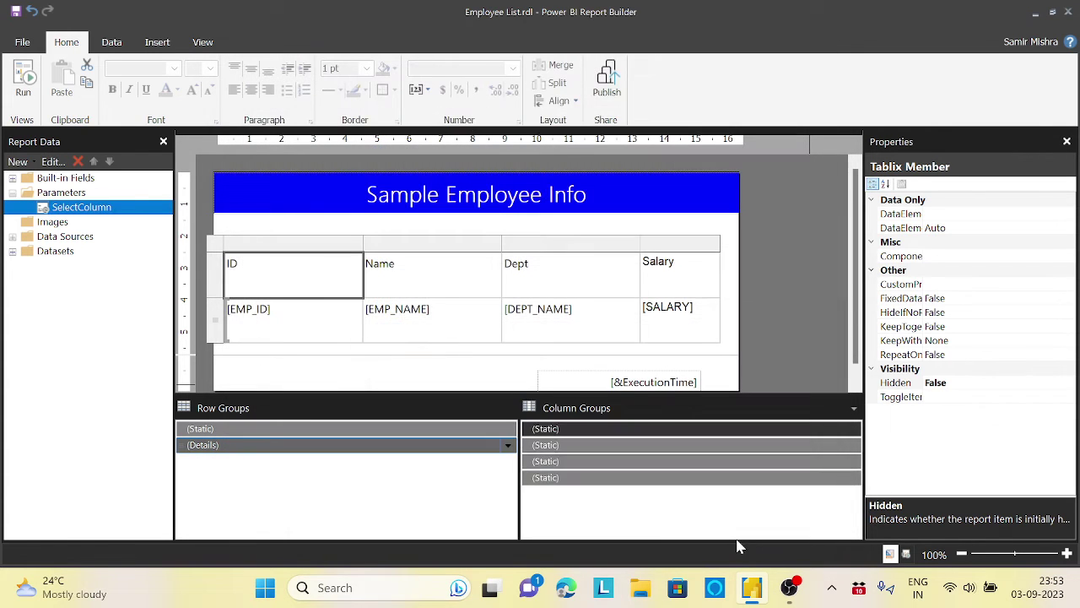
Step: Select the ID column member and bring up its Hidden property choices
click(605, 434)
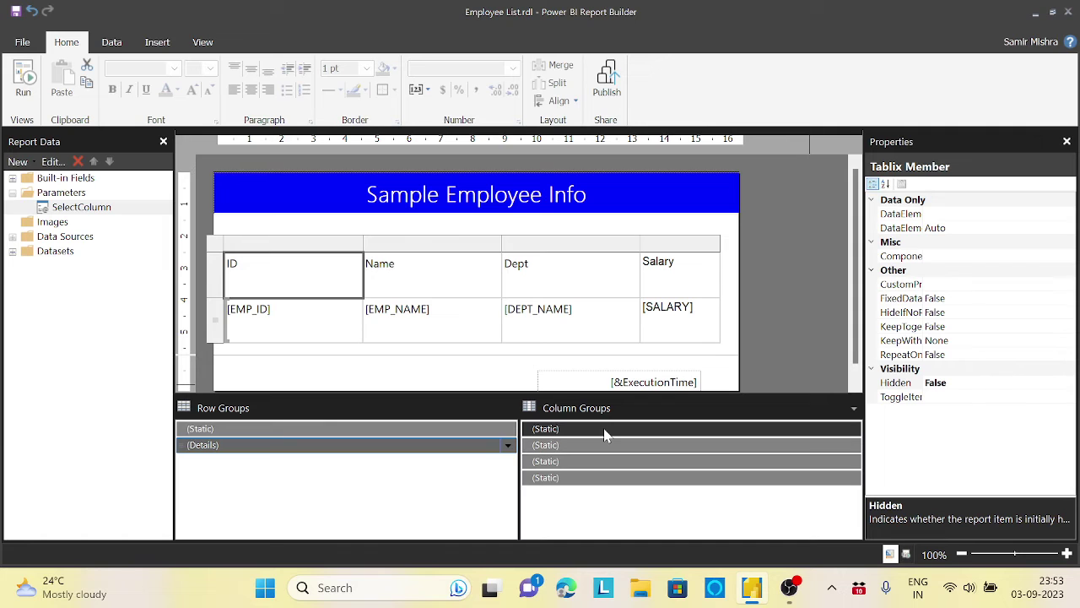
click(1066, 386)
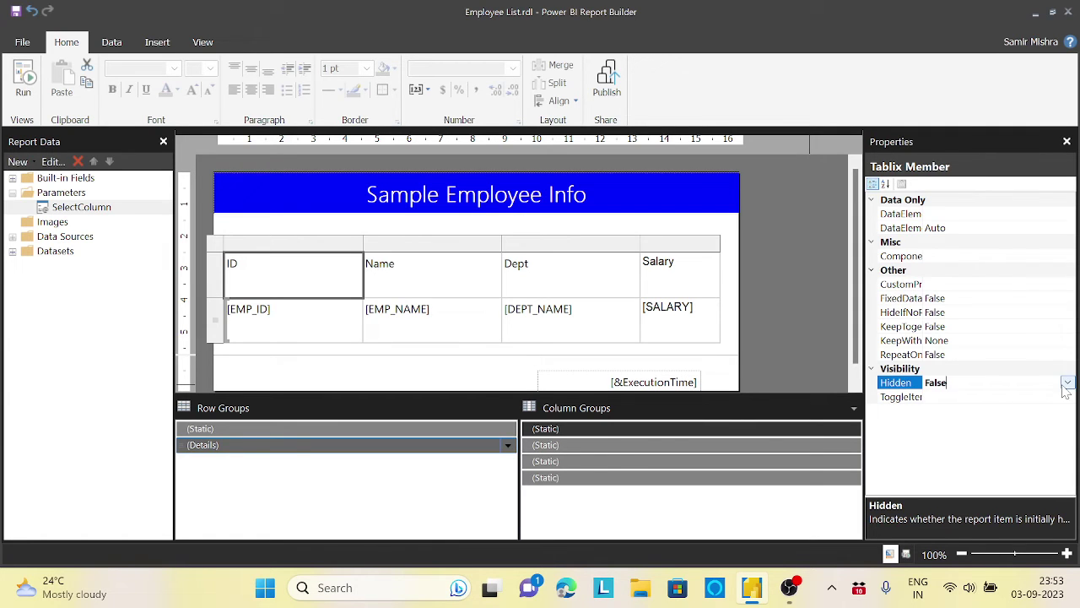
click(1067, 384)
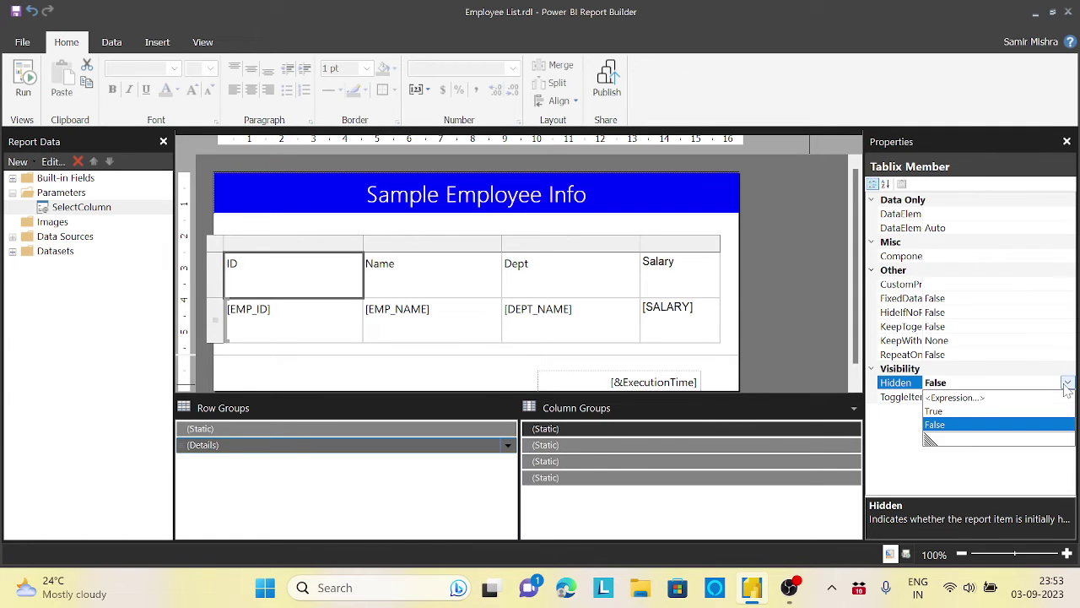
Step: Set ID's Hidden expression to =Array.IndexOf(Parameters!SelectColumn.Value,"ID") <0
click(973, 400)
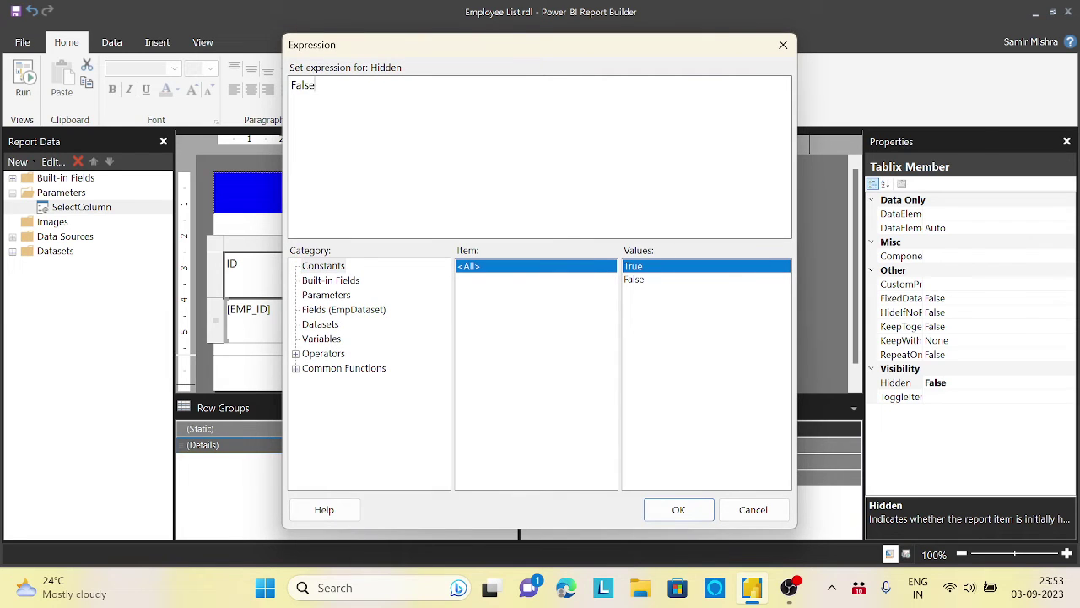
text(=Array.IndexOf()
click(339, 295)
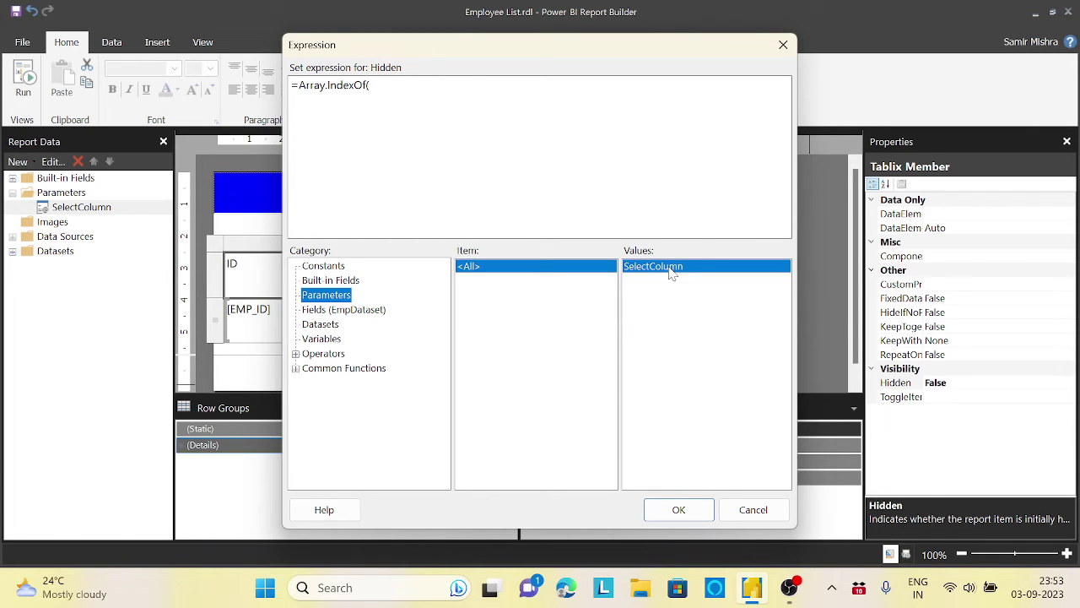
double_click(670, 268)
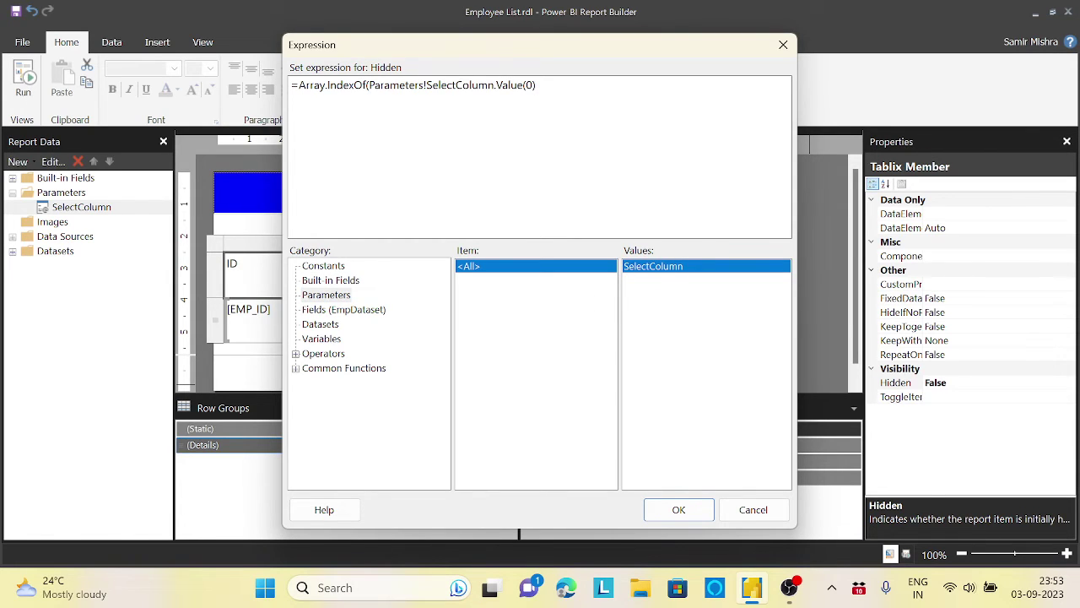
key(BackSpace)
key(BackSpace)
key(BackSpace)
text(,"ID") <0)
drag(566, 85, 291, 86)
key(ctrl+c)
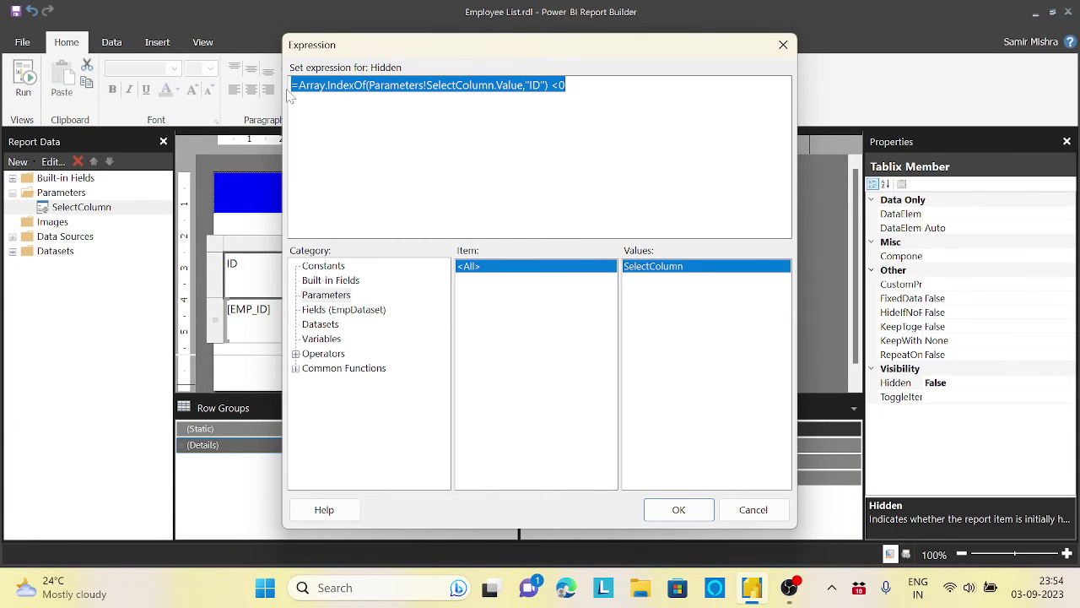
click(680, 510)
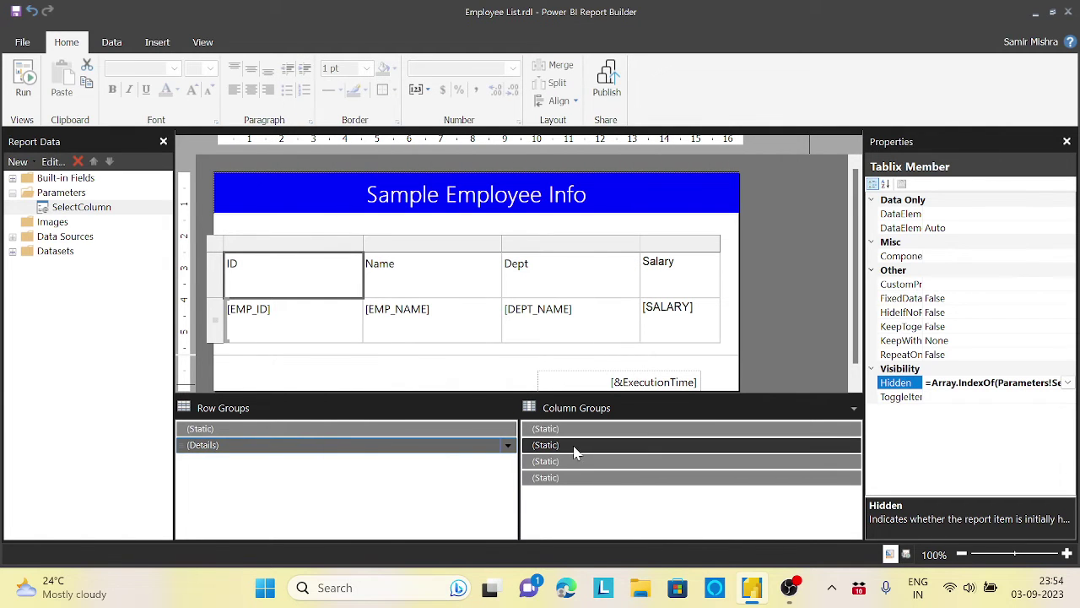
Step: Set the Name column's Hidden expression to =Array.IndexOf(Parameters!SelectColumn.Value,"Name") <0
click(574, 448)
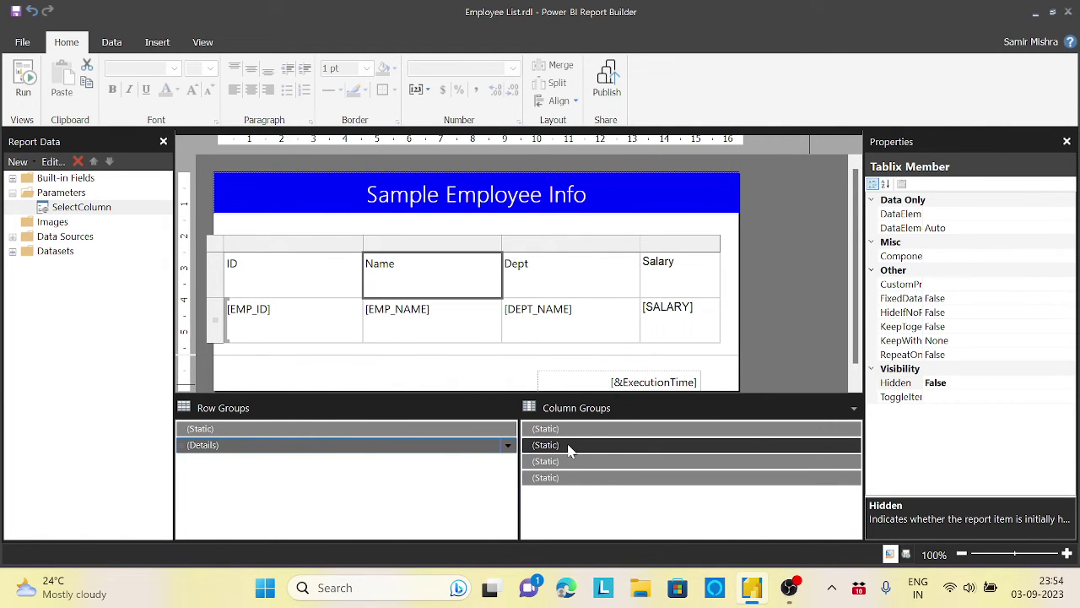
click(1069, 382)
click(1068, 382)
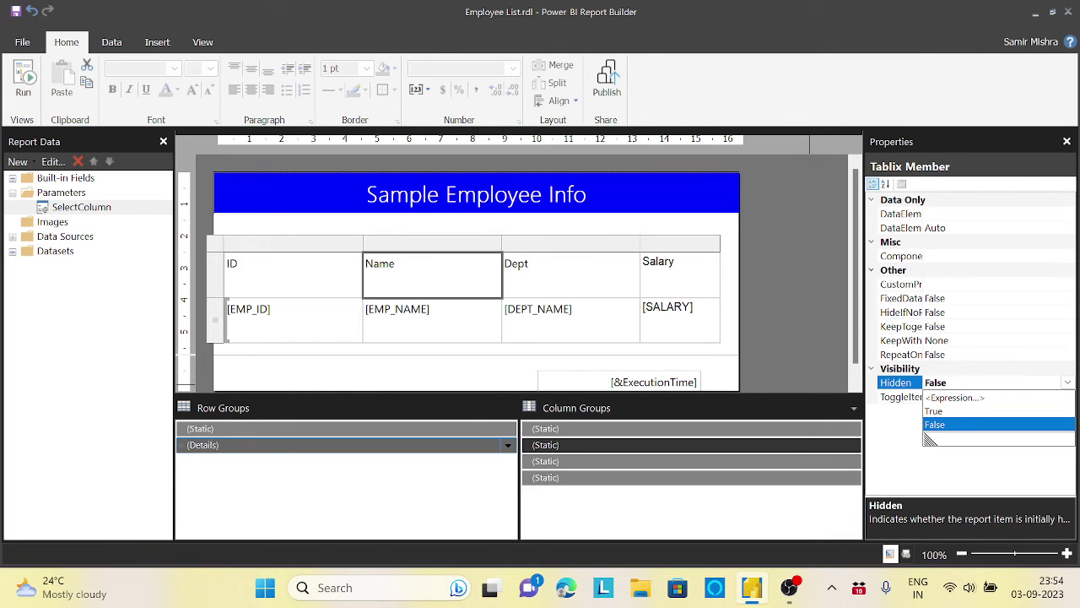
click(953, 398)
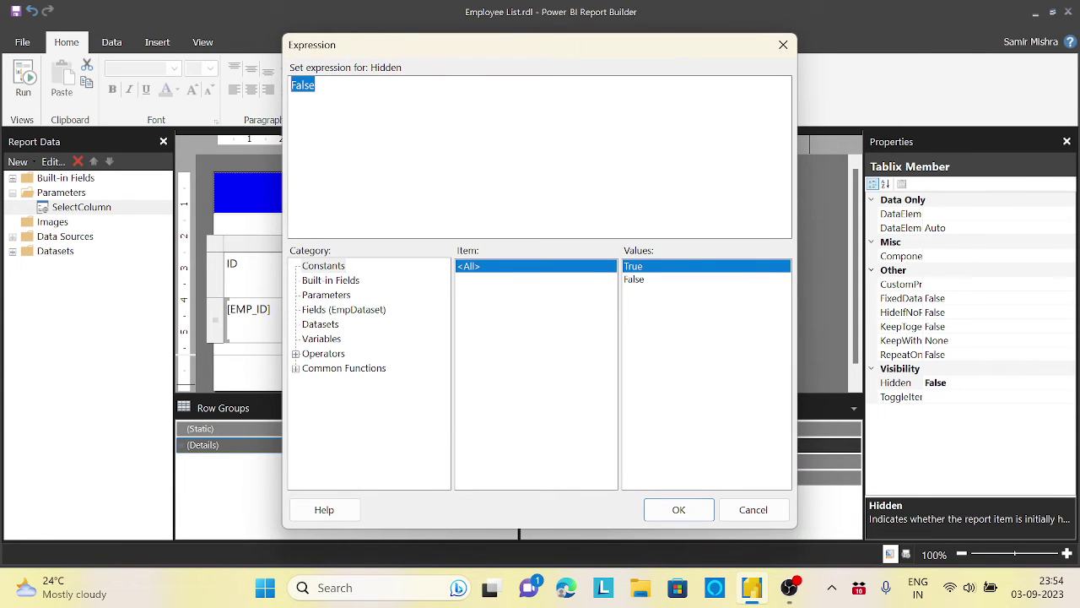
key(BackSpace)
key(ctrl+v)
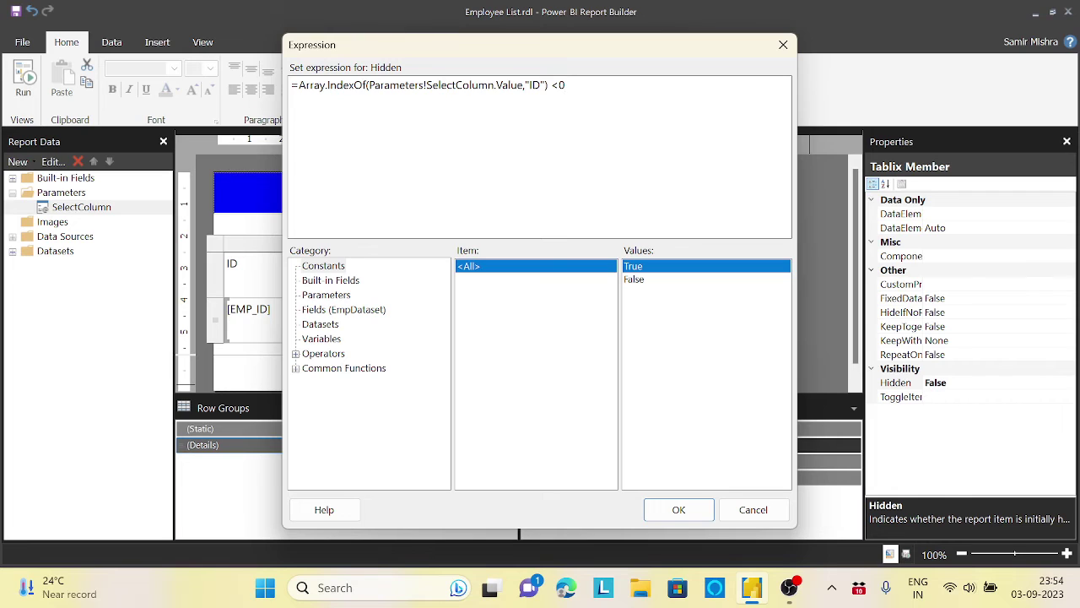
key(BackSpace)
key(BackSpace)
text(Name)
click(680, 511)
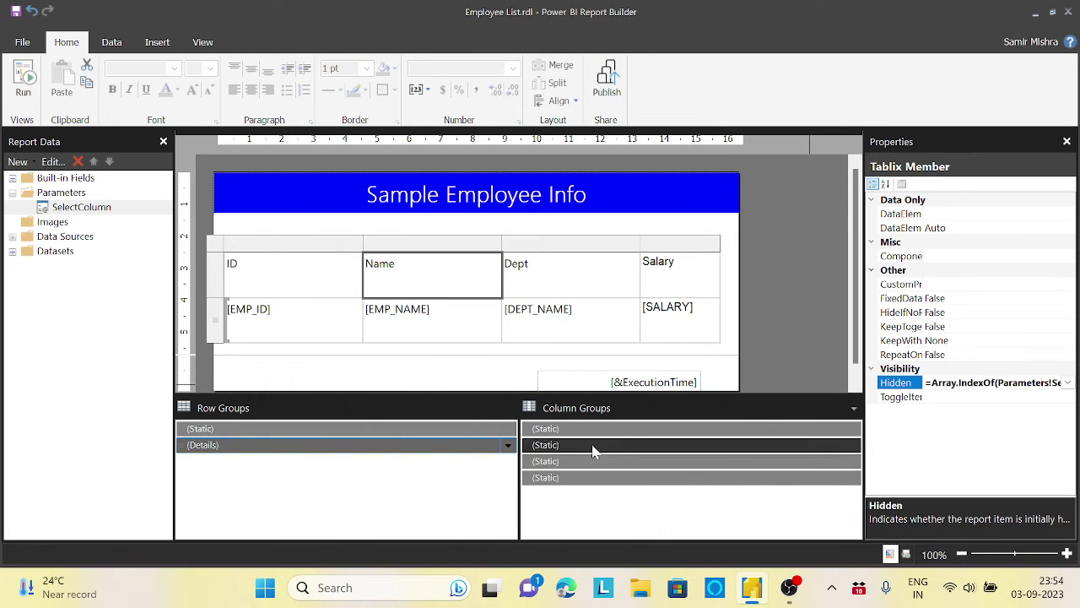
Step: Set the Dept column's Hidden expression to =Array.IndexOf(Parameters!SelectColumn.Value,"Dept") <0
click(571, 431)
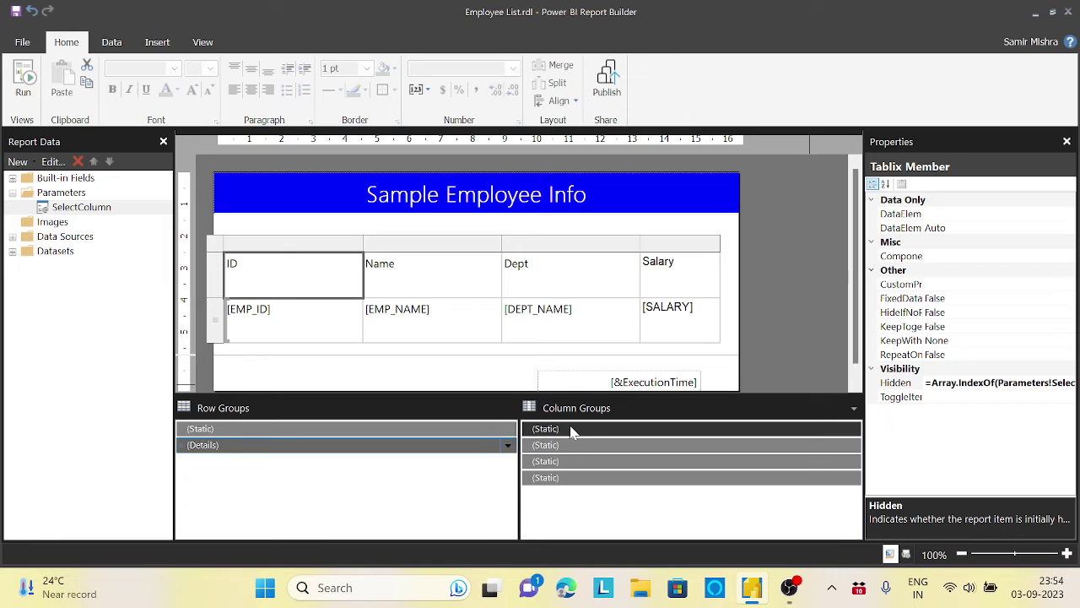
click(565, 445)
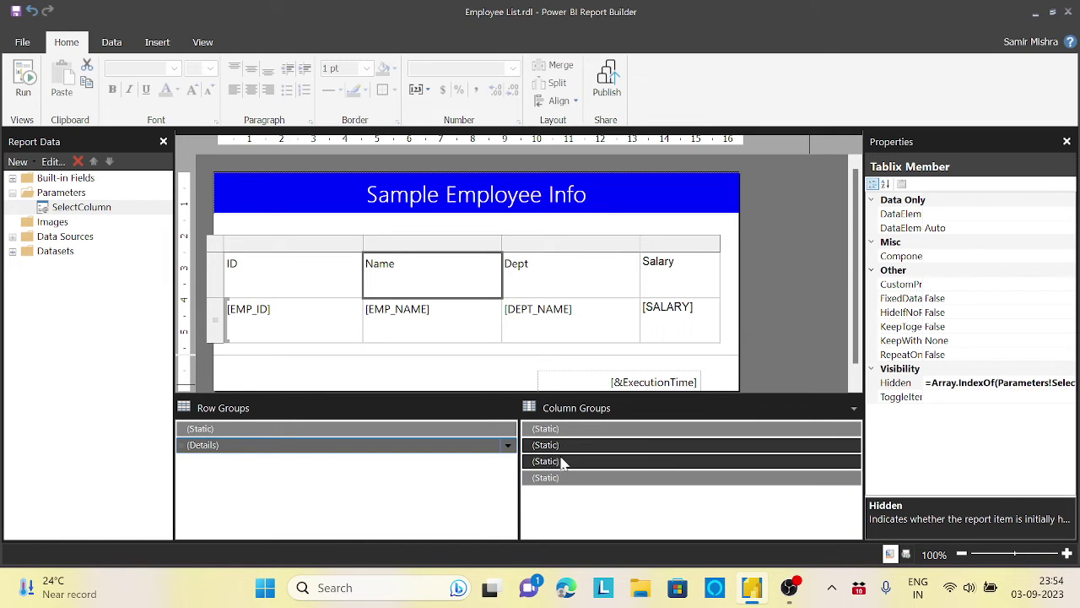
click(561, 462)
click(1068, 384)
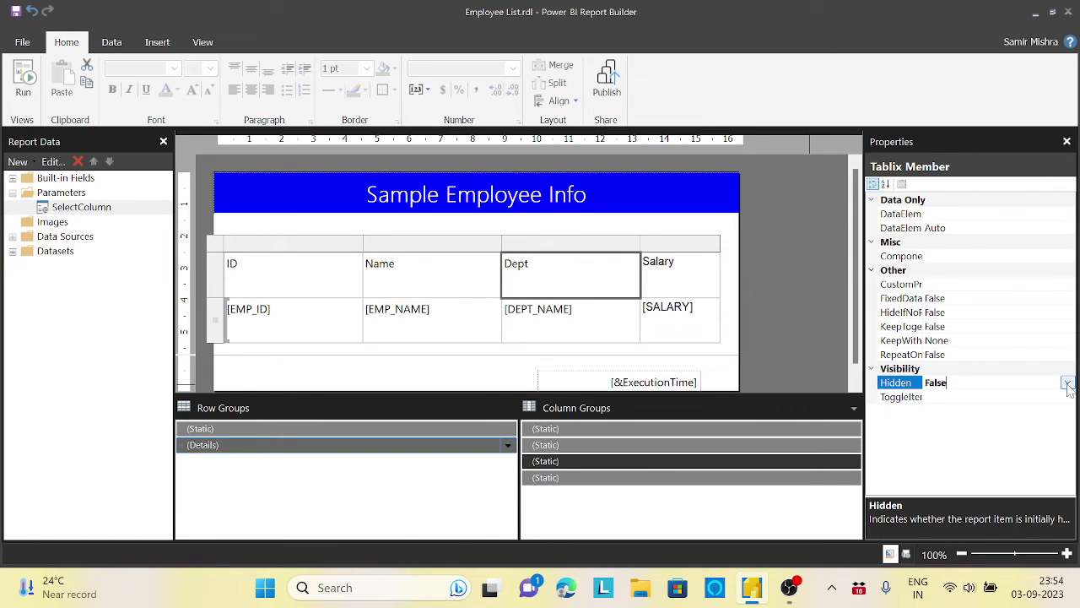
click(1068, 385)
click(979, 398)
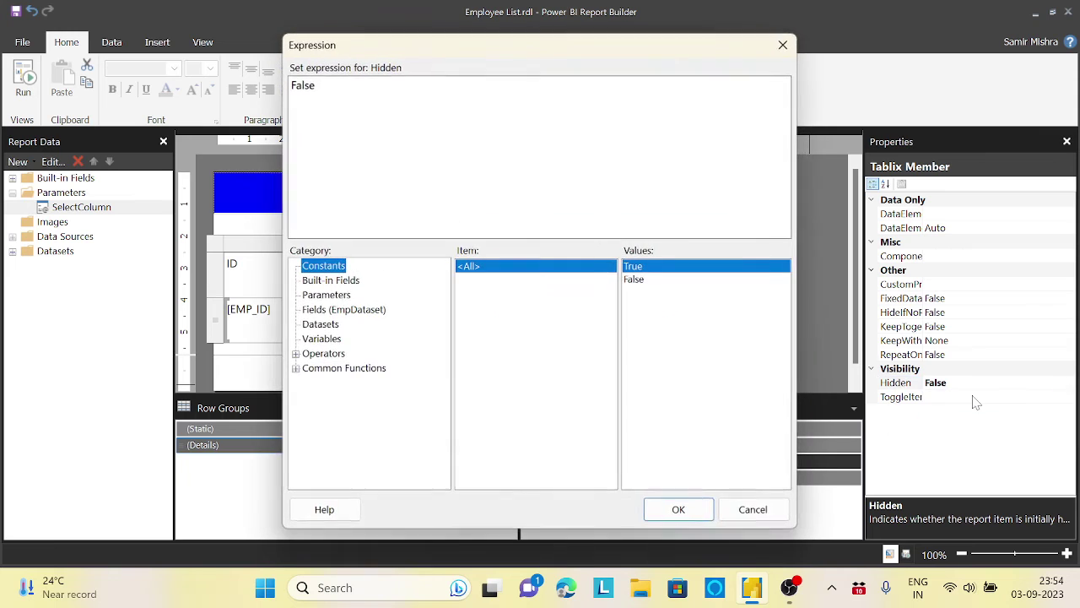
click(316, 85)
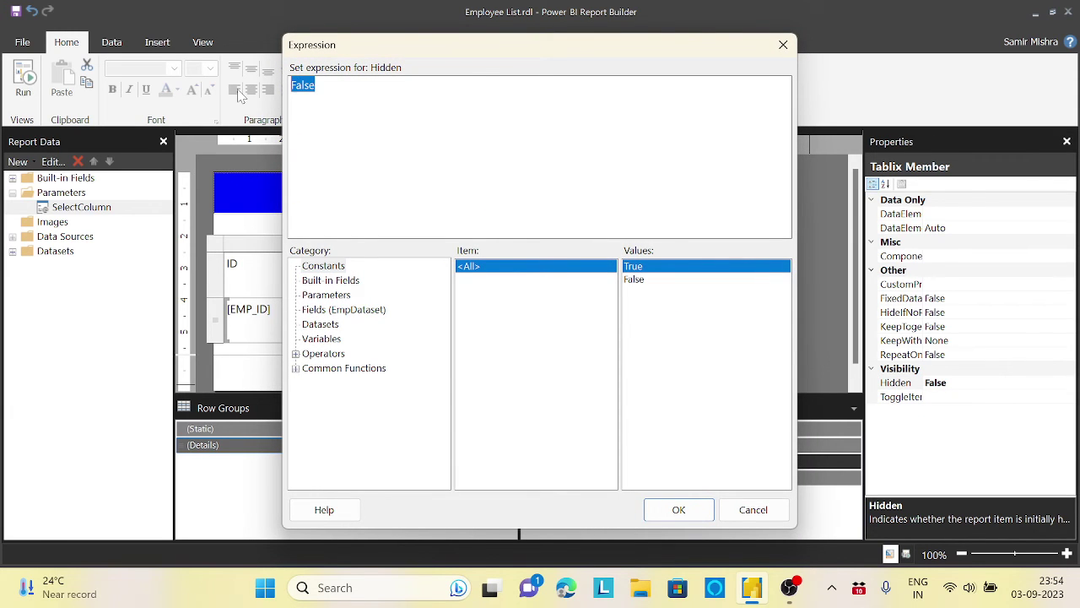
key(ctrl+v)
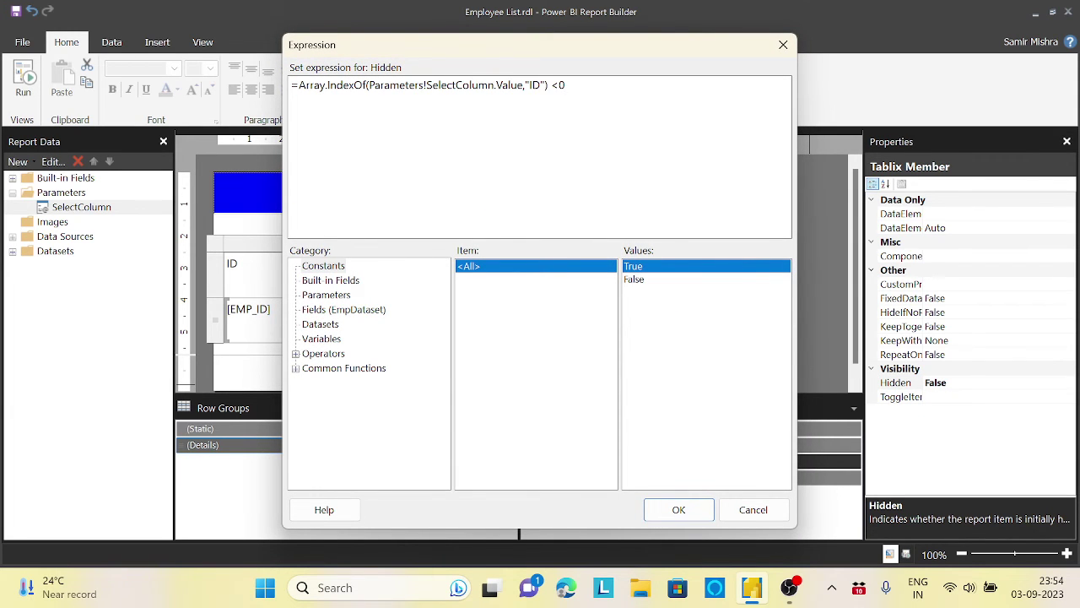
key(BackSpace)
key(BackSpace)
text(Dept)
click(680, 509)
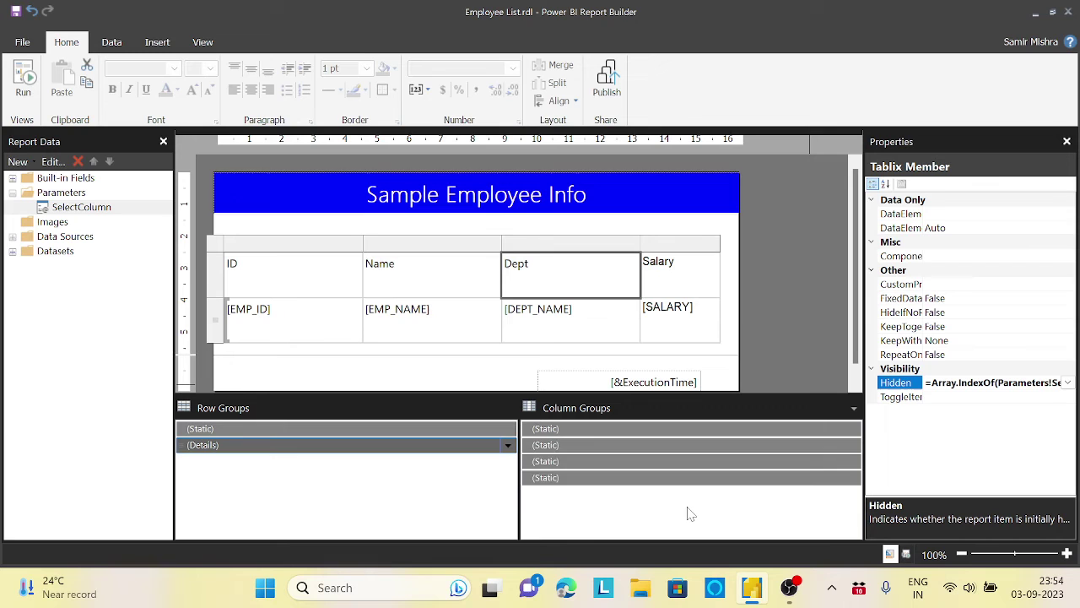
Step: Set the Salary column's Hidden expression to =Array.IndexOf(Parameters!SelectColumn.Value,"Salary") <0
click(607, 480)
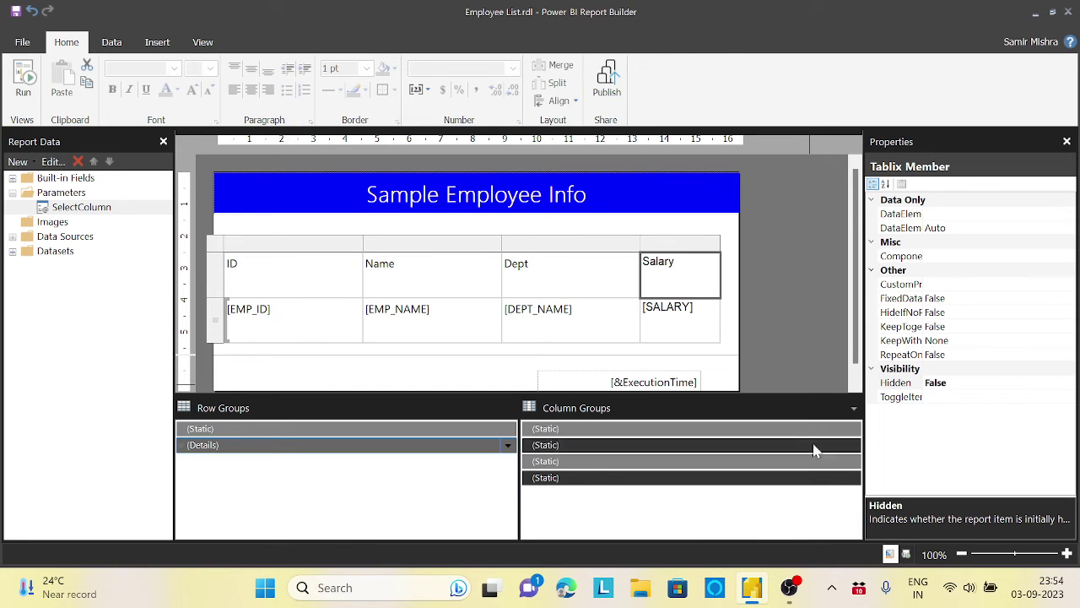
click(1070, 384)
click(1068, 383)
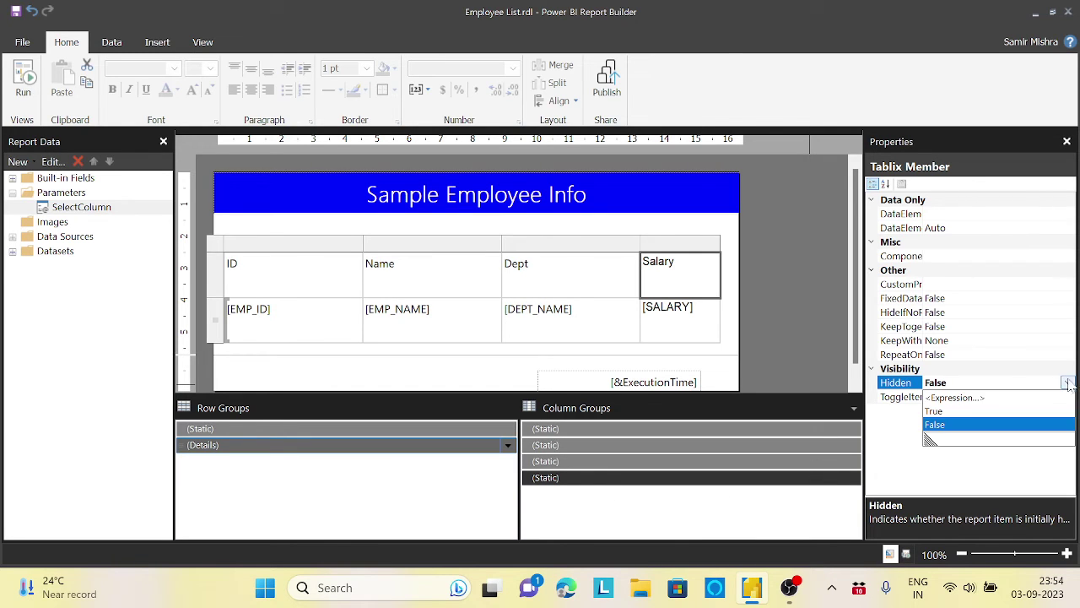
click(970, 397)
double_click(302, 85)
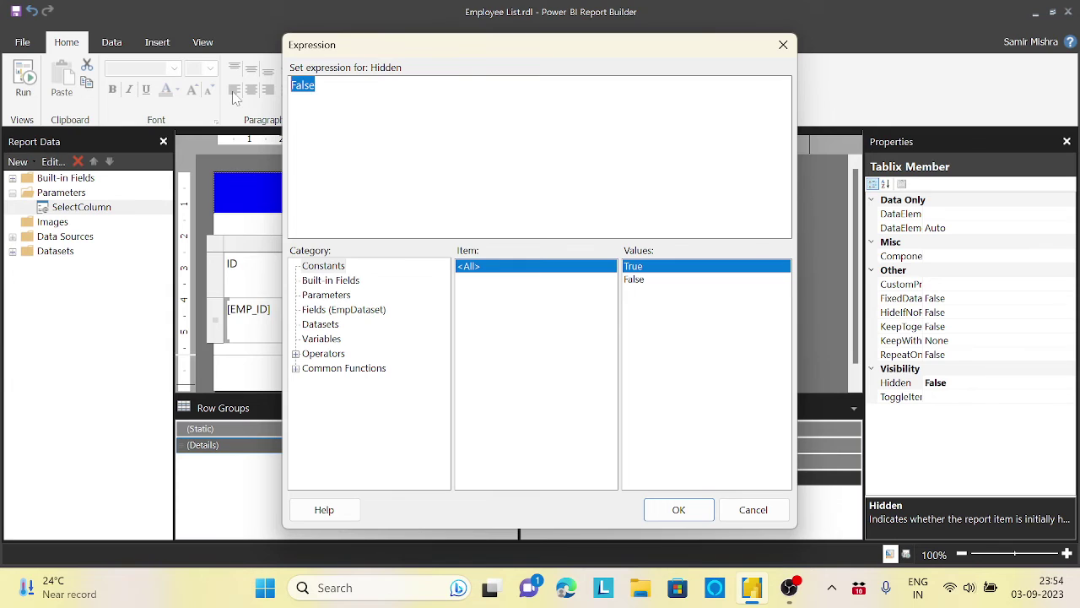
text(=Array.IndexOf(Parameters!SelectColumn.Value,"ID") <0)
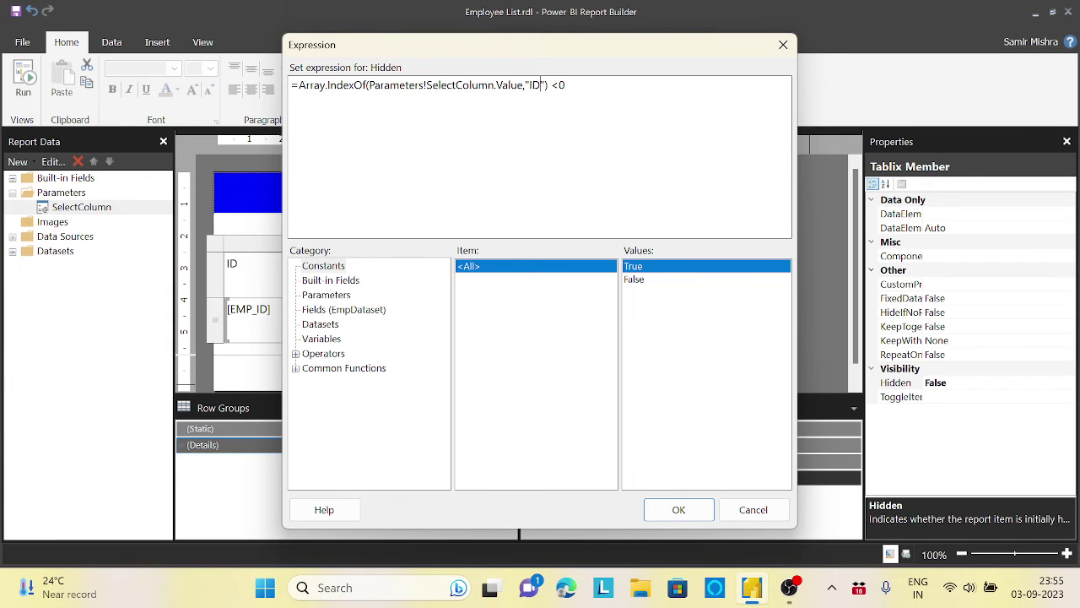
key(BackSpace)
key(BackSpace)
text(Salary)
click(674, 516)
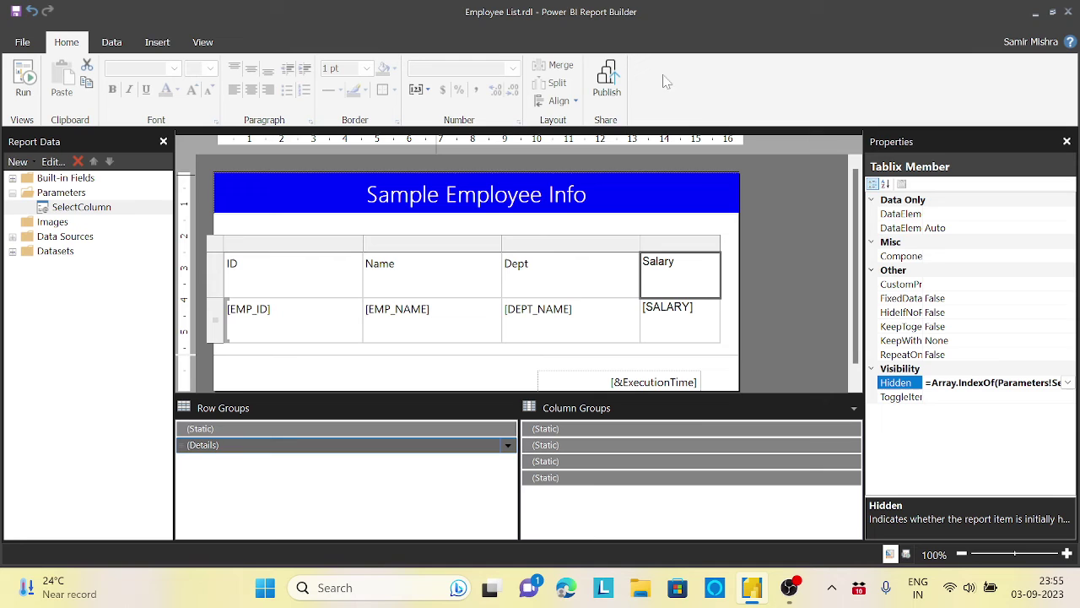
click(23, 78)
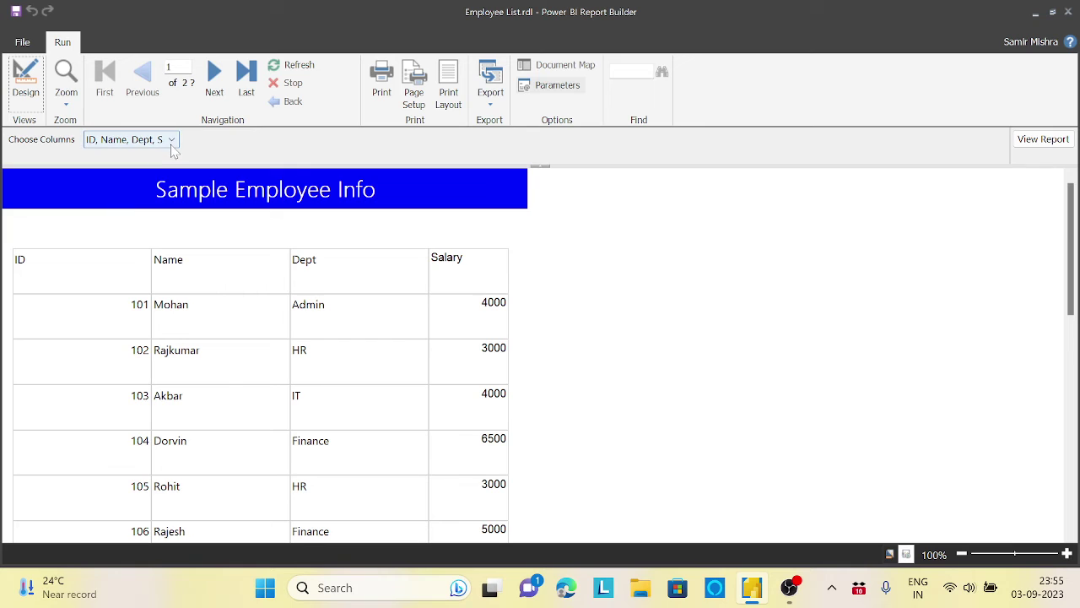
click(173, 150)
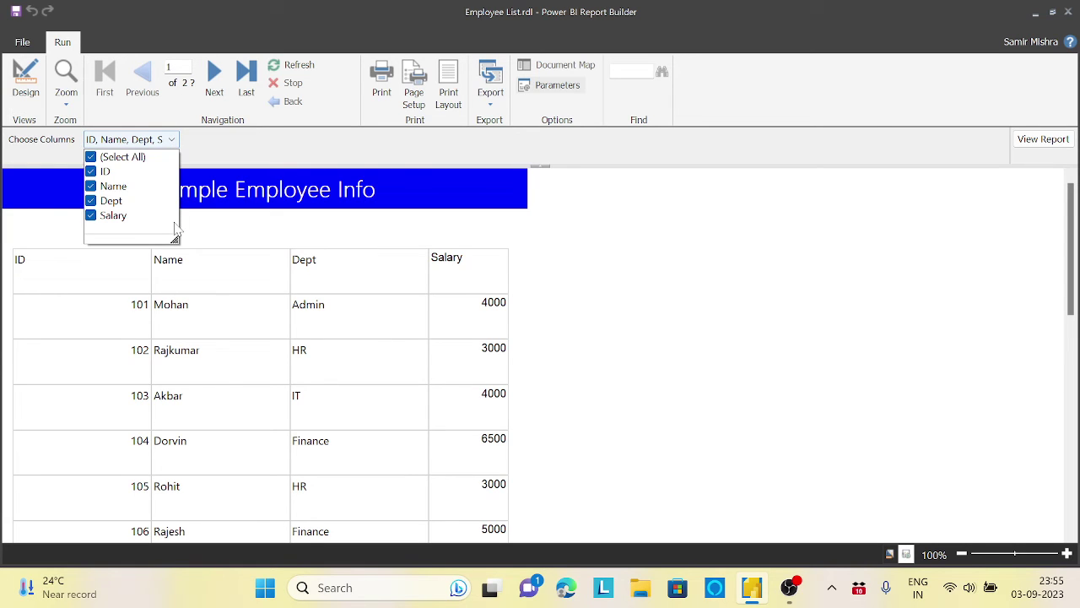
click(93, 157)
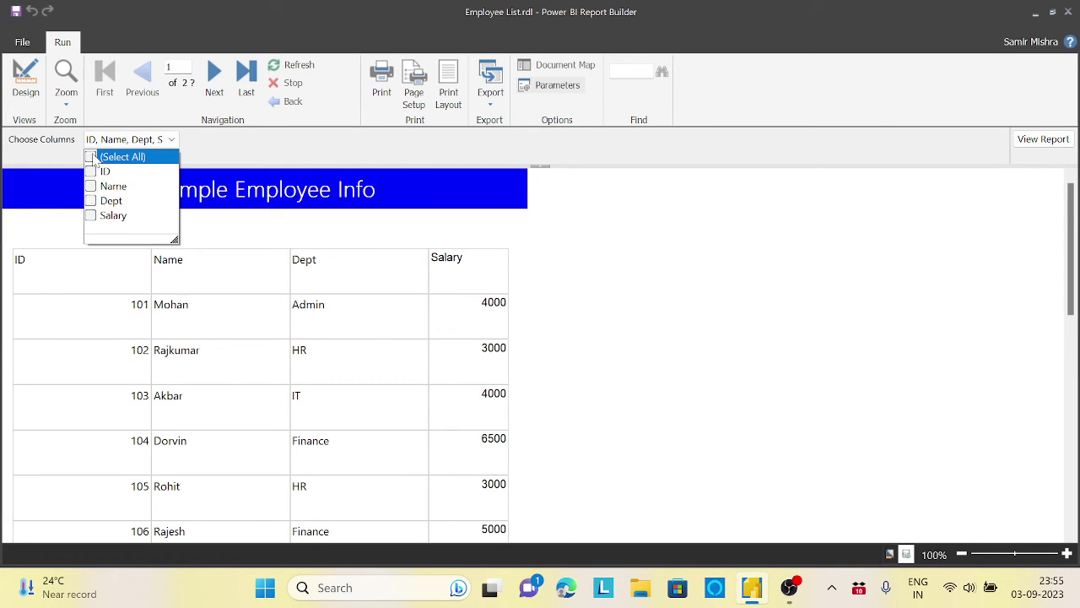
click(91, 187)
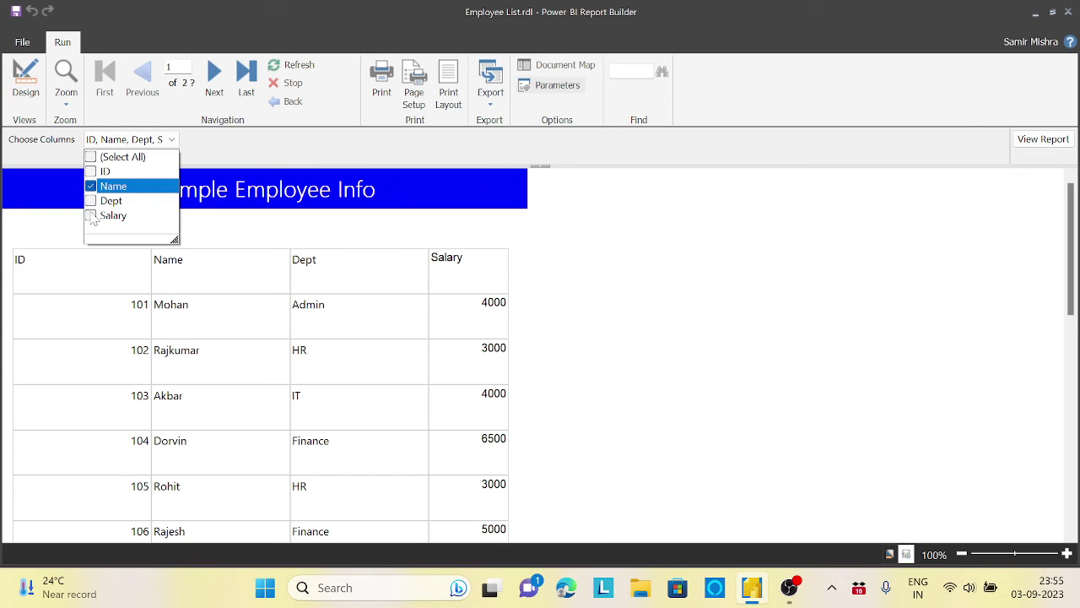
click(90, 215)
click(469, 138)
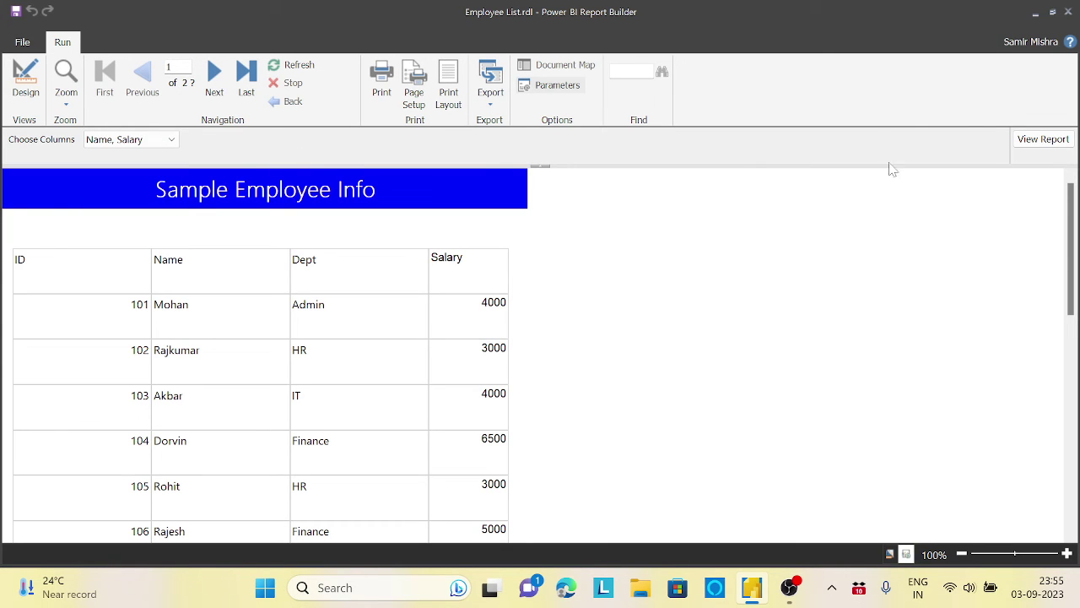
click(1043, 147)
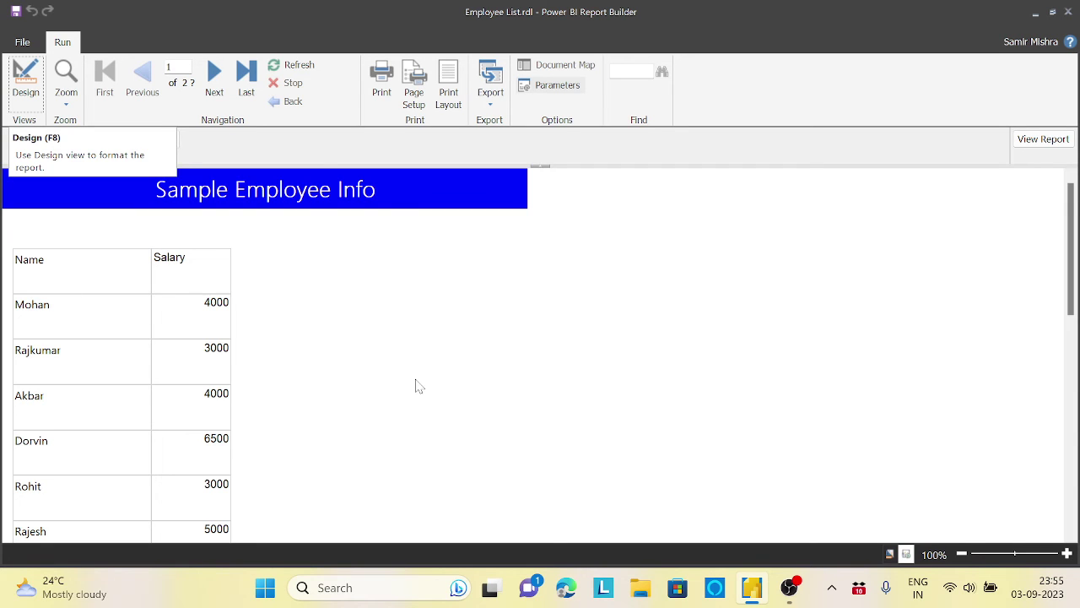
click(173, 142)
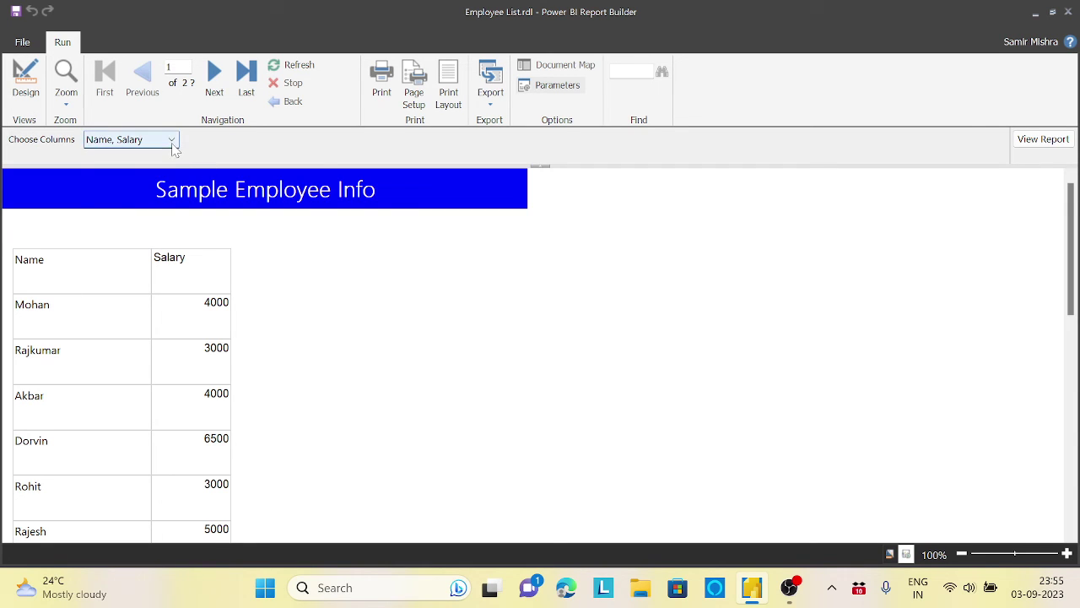
click(91, 201)
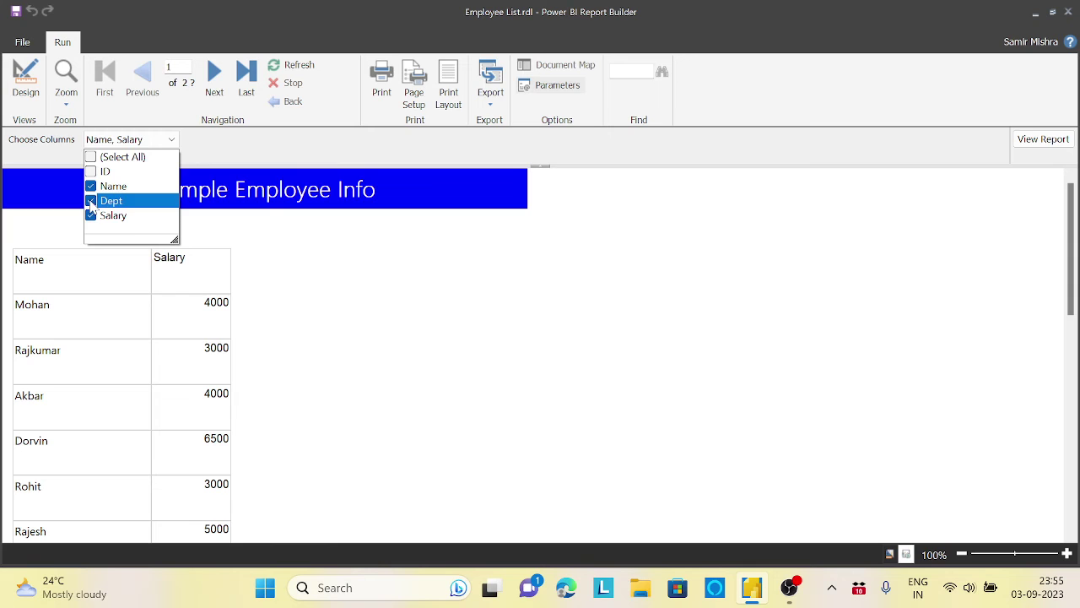
click(769, 142)
click(1044, 141)
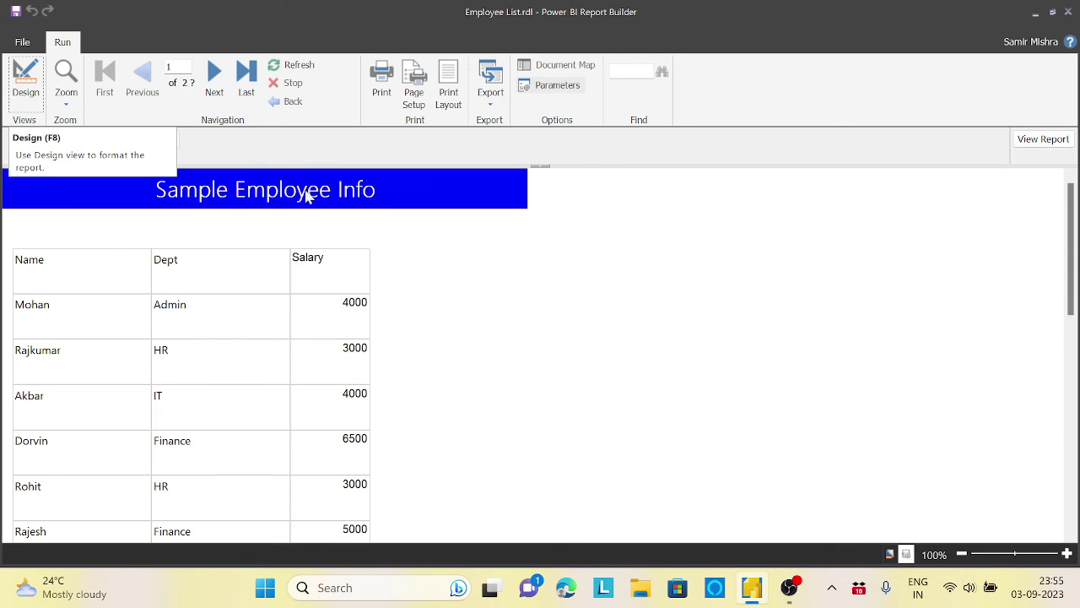
click(25, 80)
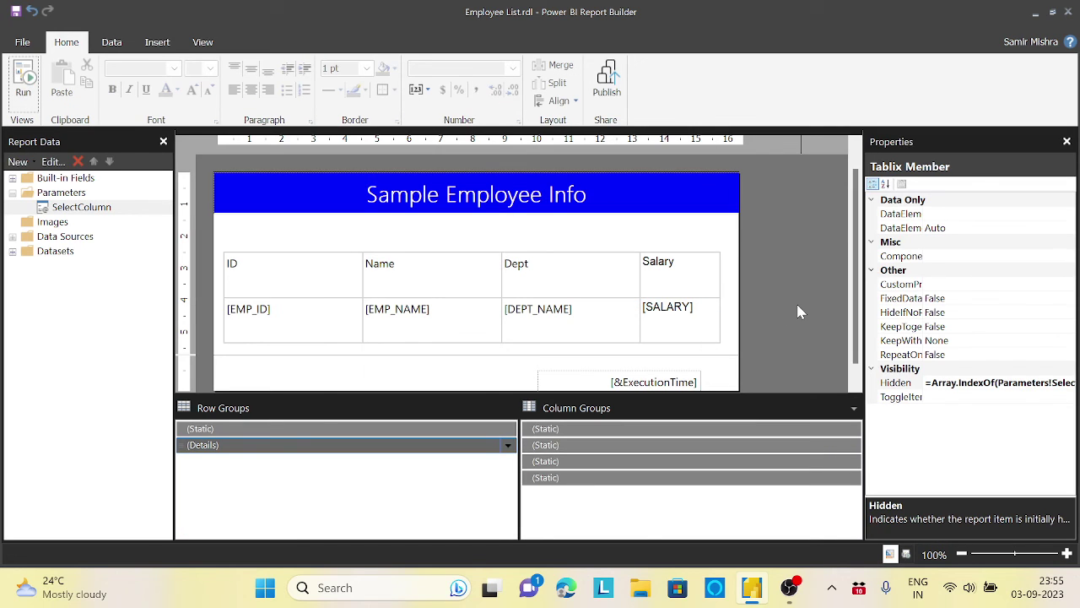